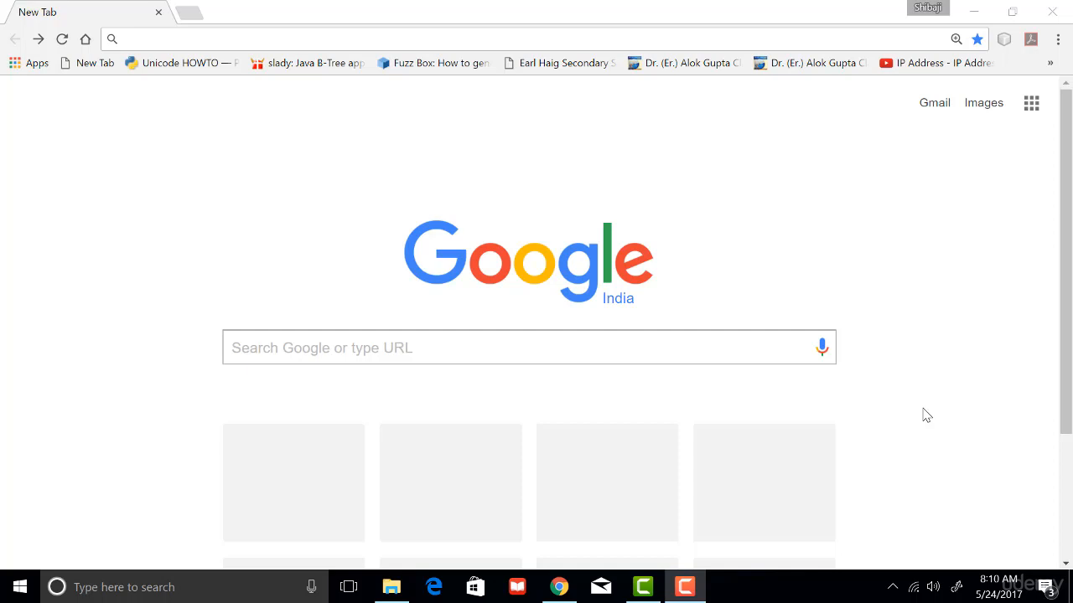
Search the web for "download codeblocks" and open the Downloads page on codeblocks.org.
{"action": "left_click", "coordinate": [435, 38]}
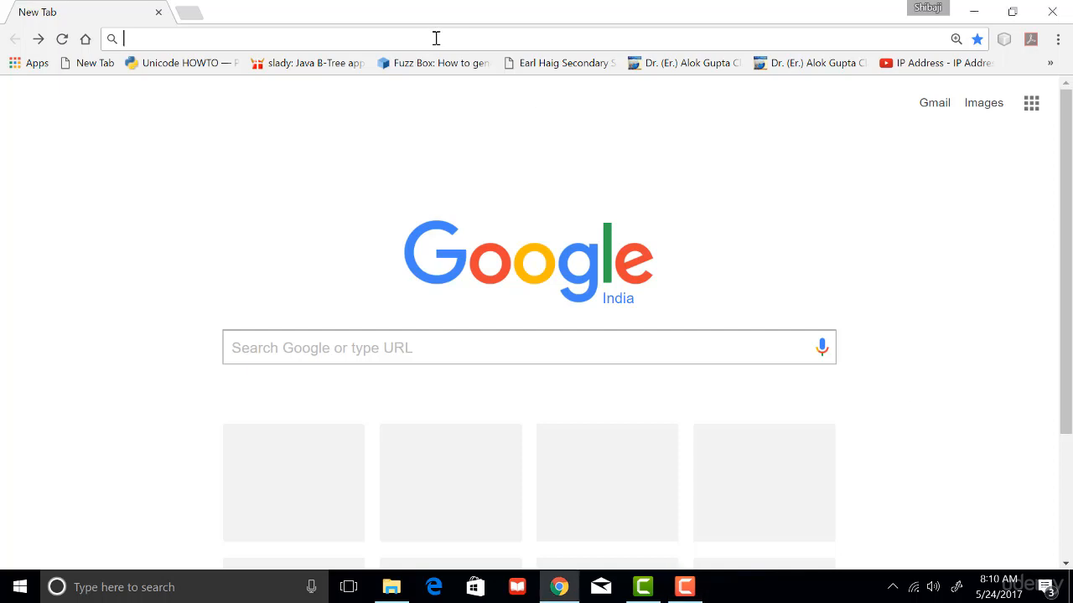
{"action": "type", "text": "download codeblocks"}
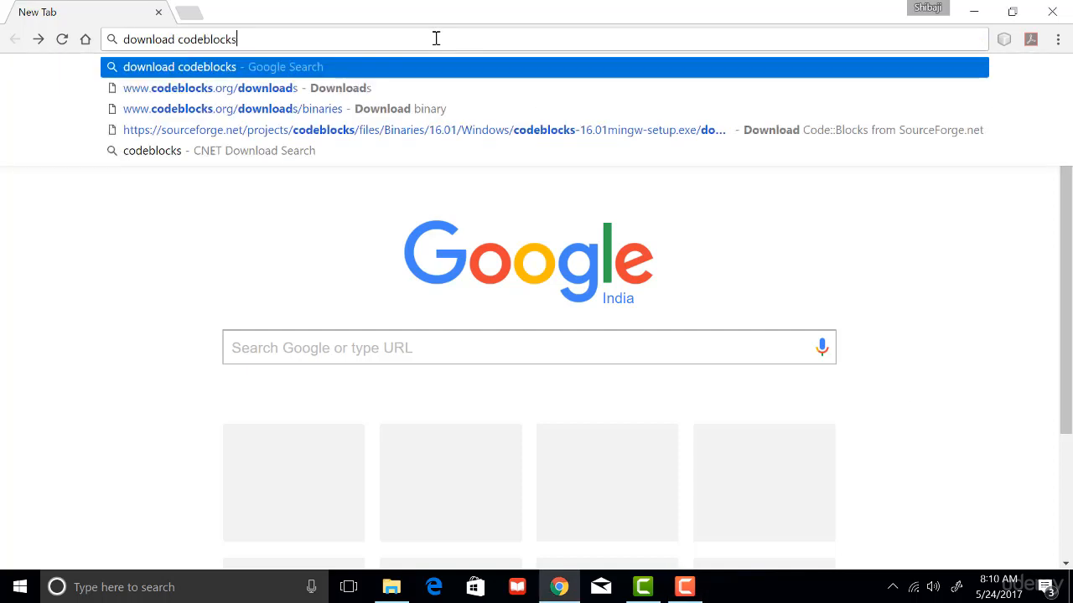
{"action": "key", "text": "Return"}
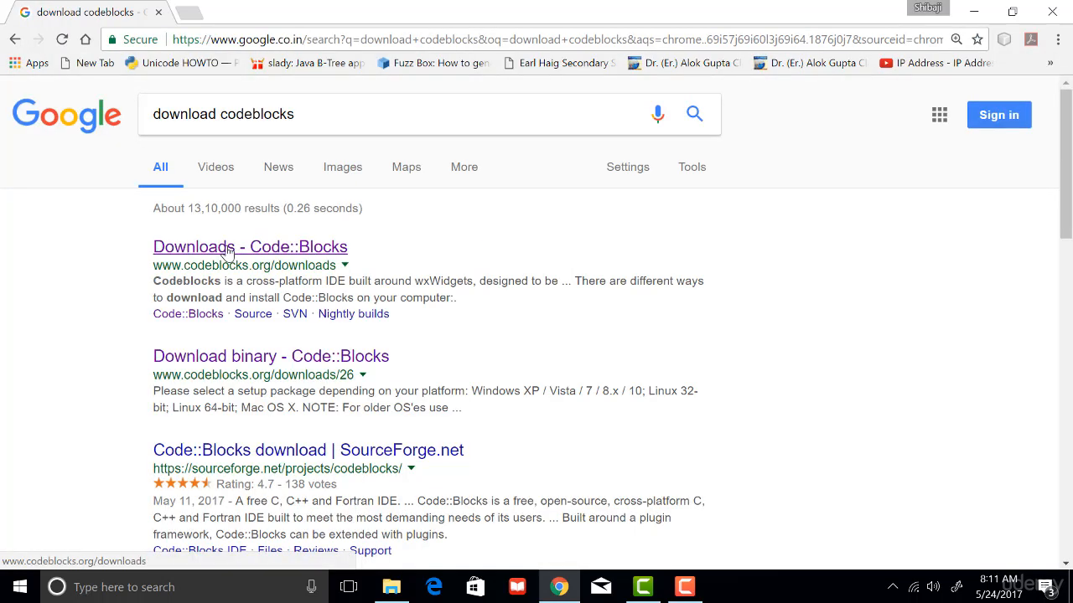
{"action": "left_click_drag", "start_coordinate": [154, 265], "coordinate": [344, 266]}
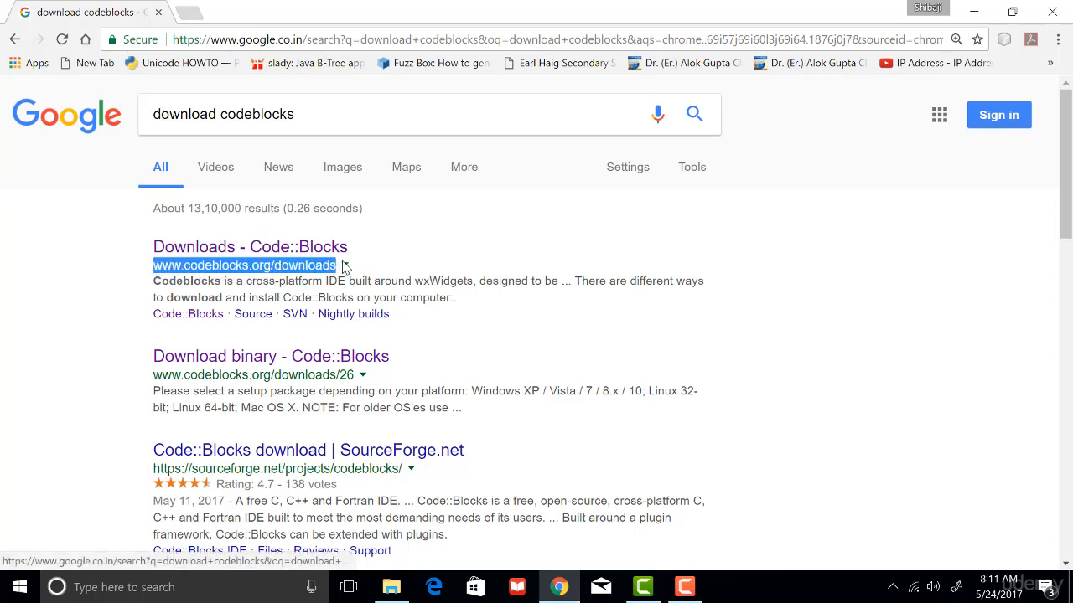
{"action": "left_click", "coordinate": [321, 248]}
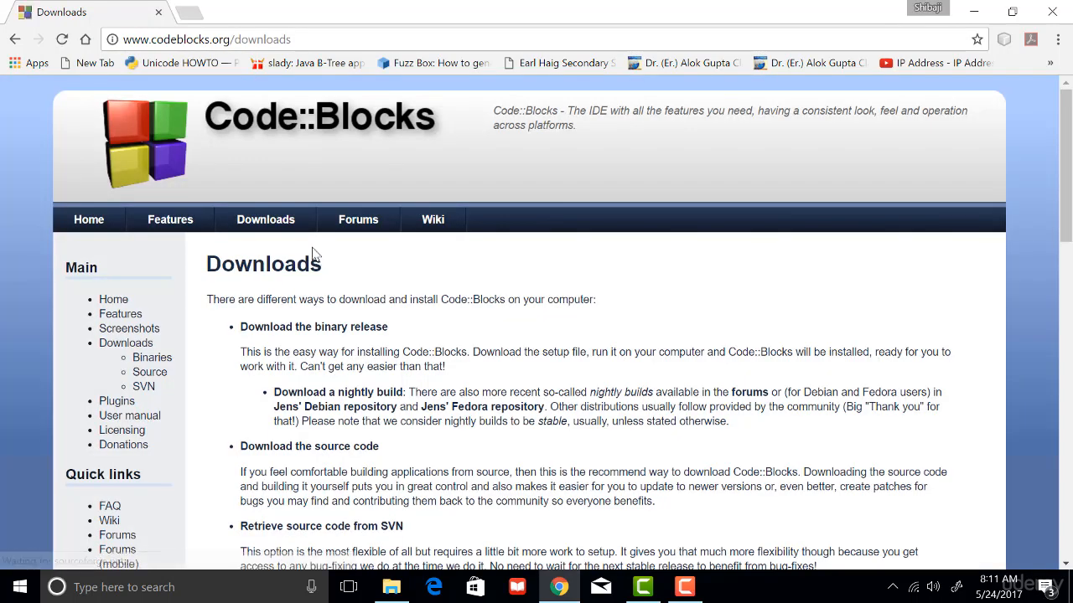
Open the binary releases page and locate codeblocks-16.01mingw-setup.exe in the Windows XP / Vista / 7 / 8.x / 10 section.
{"action": "left_click", "coordinate": [167, 363]}
{"action": "scroll", "coordinate": [390, 371], "scroll_direction": "down", "scroll_amount": 3}
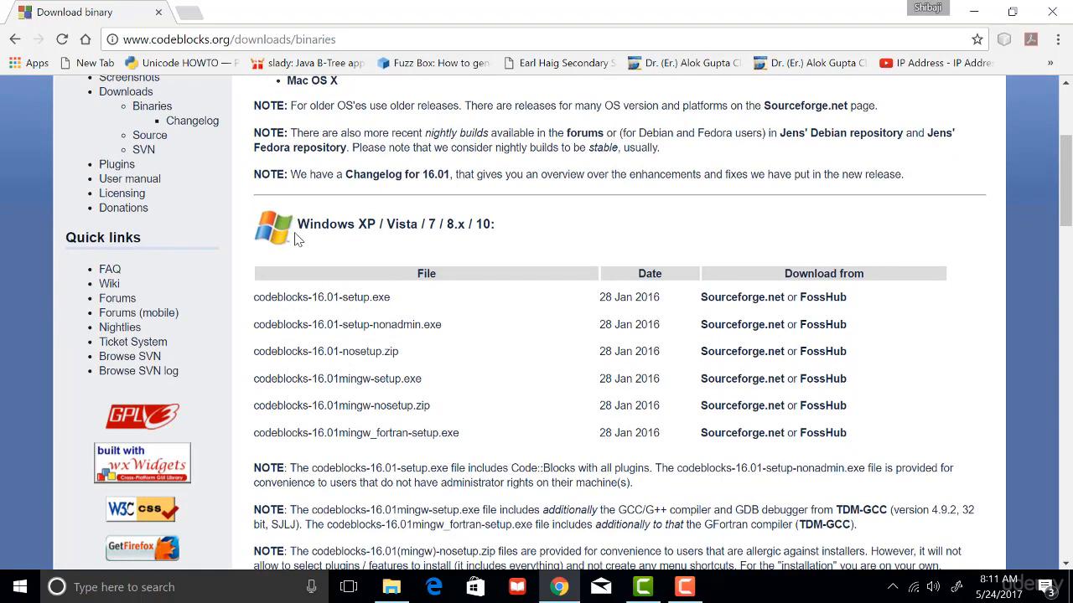
{"action": "left_click_drag", "start_coordinate": [295, 225], "coordinate": [506, 222]}
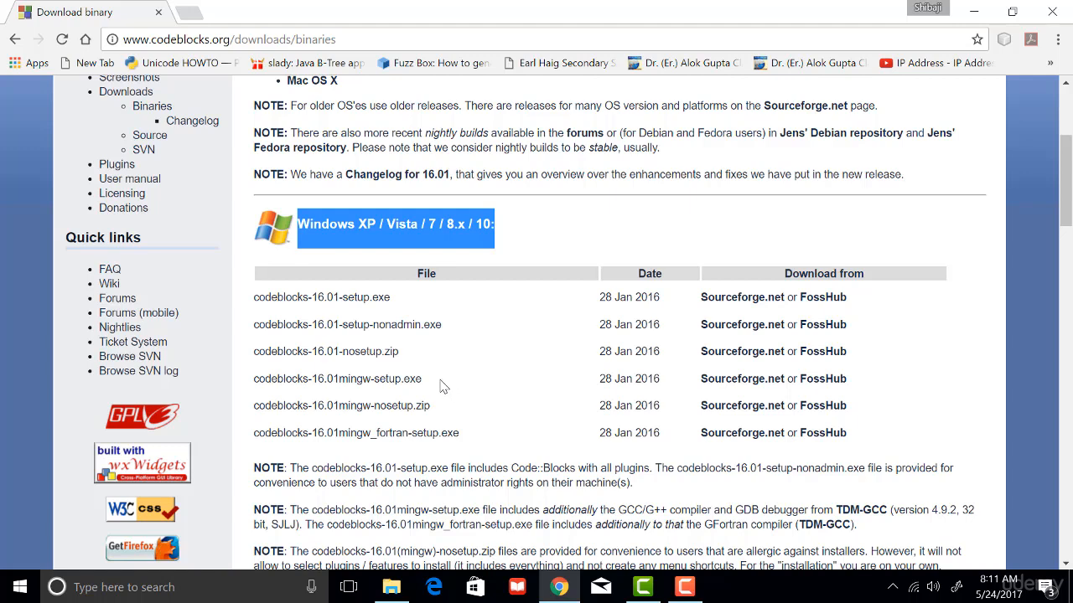
{"action": "left_click_drag", "start_coordinate": [442, 386], "coordinate": [257, 386]}
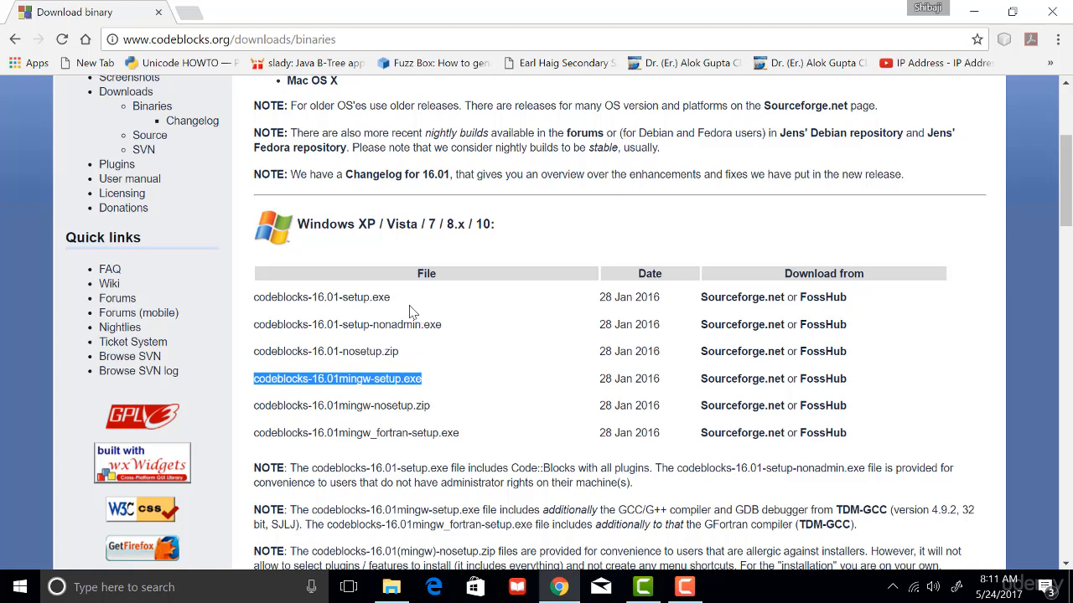
{"action": "left_click_drag", "start_coordinate": [406, 298], "coordinate": [254, 296]}
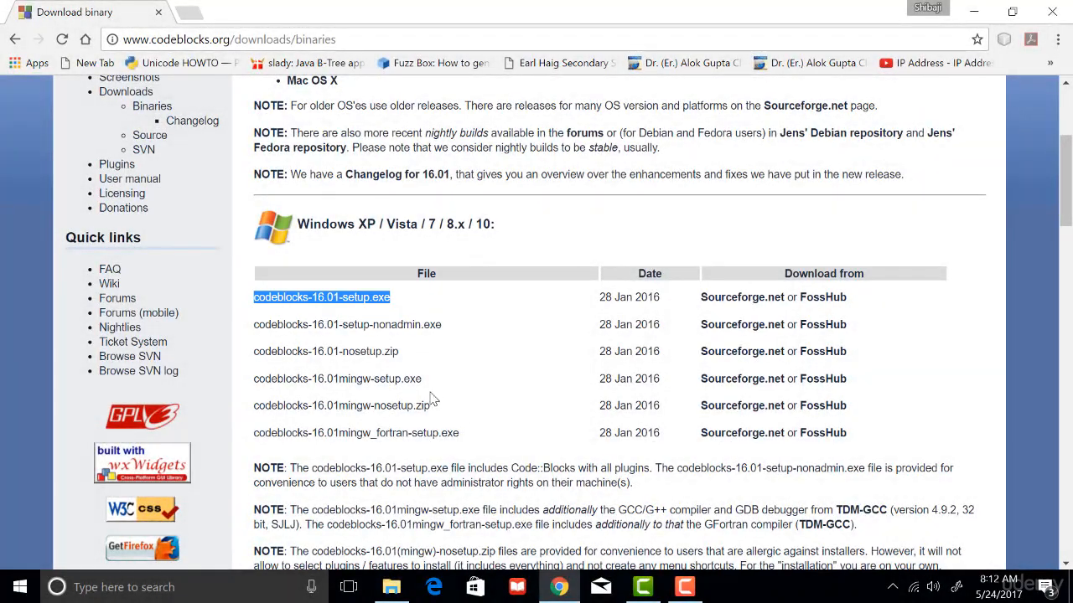
{"action": "left_click", "coordinate": [394, 382]}
{"action": "left_click_drag", "start_coordinate": [422, 382], "coordinate": [256, 384]}
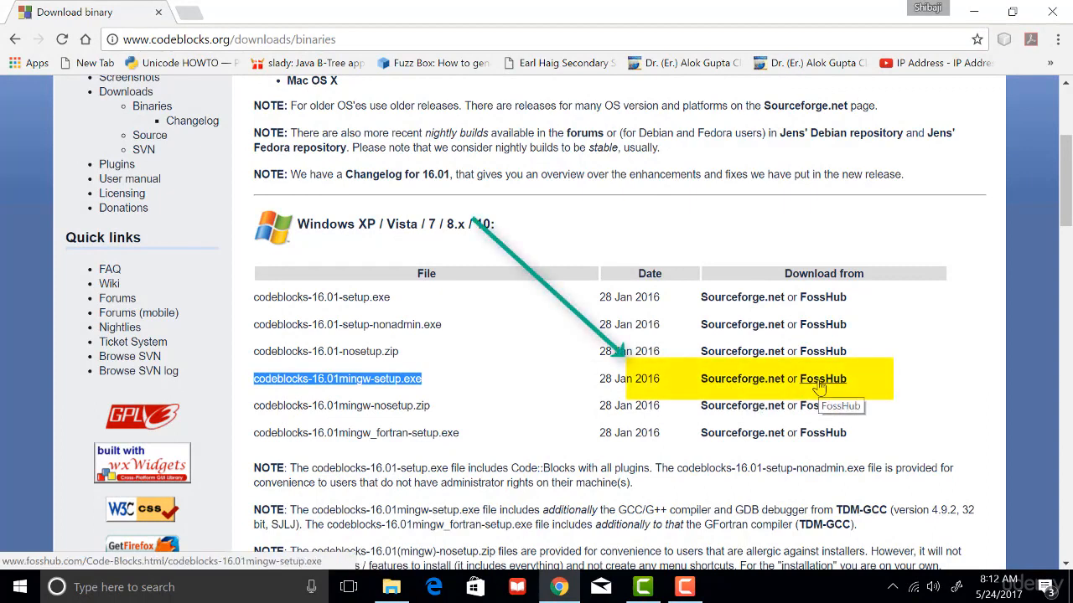
Download codeblocks-16.01mingw-setup.exe from Sourceforge.net and save it in the Downloads\cb1601 folder.
{"action": "left_click", "coordinate": [744, 387]}
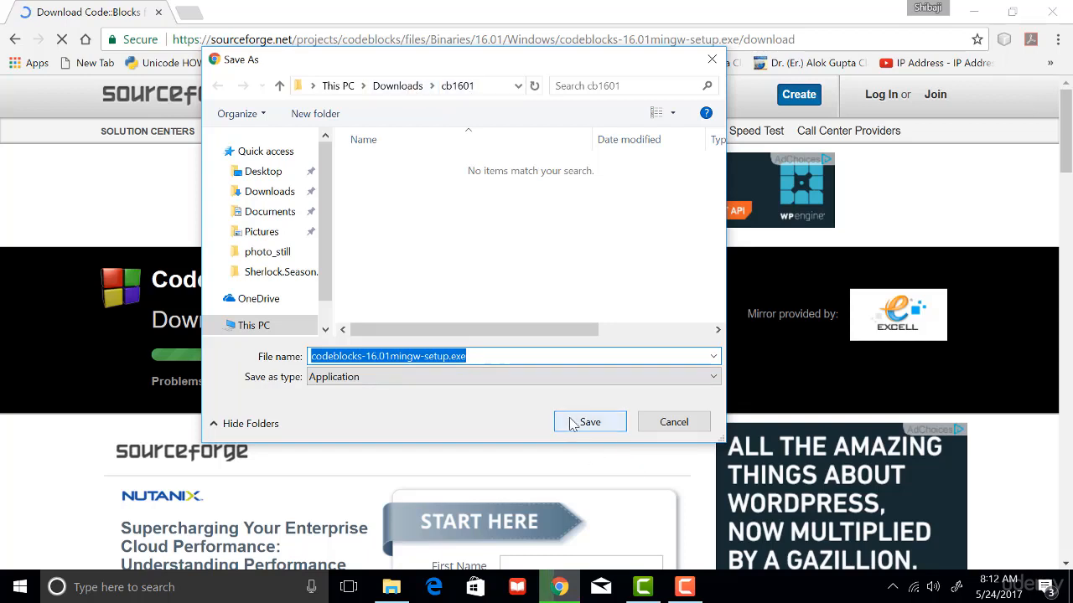
{"action": "left_click", "coordinate": [498, 356]}
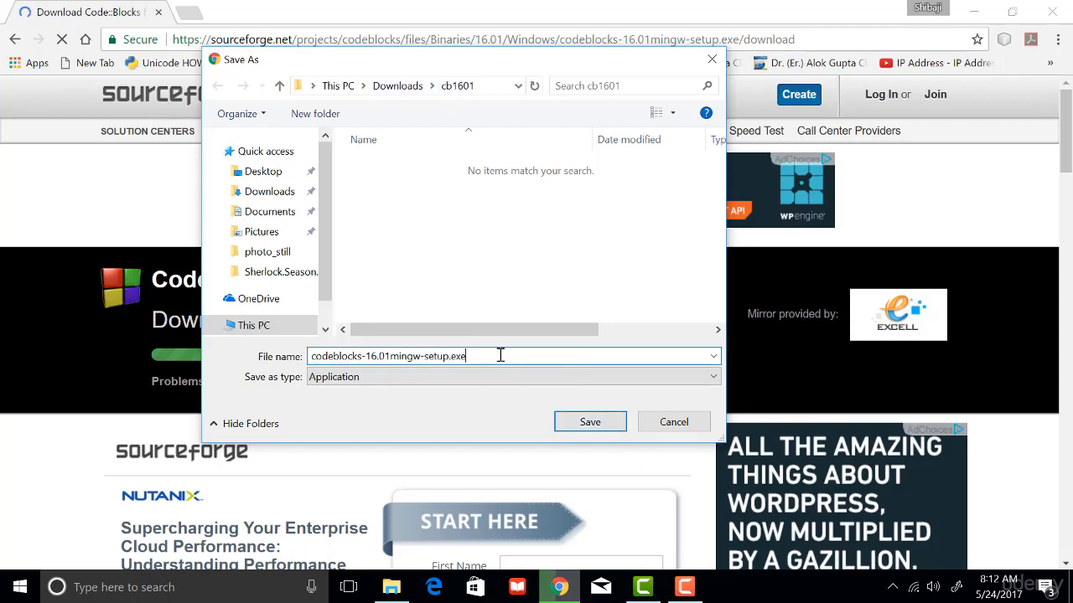
{"action": "left_click", "coordinate": [590, 422]}
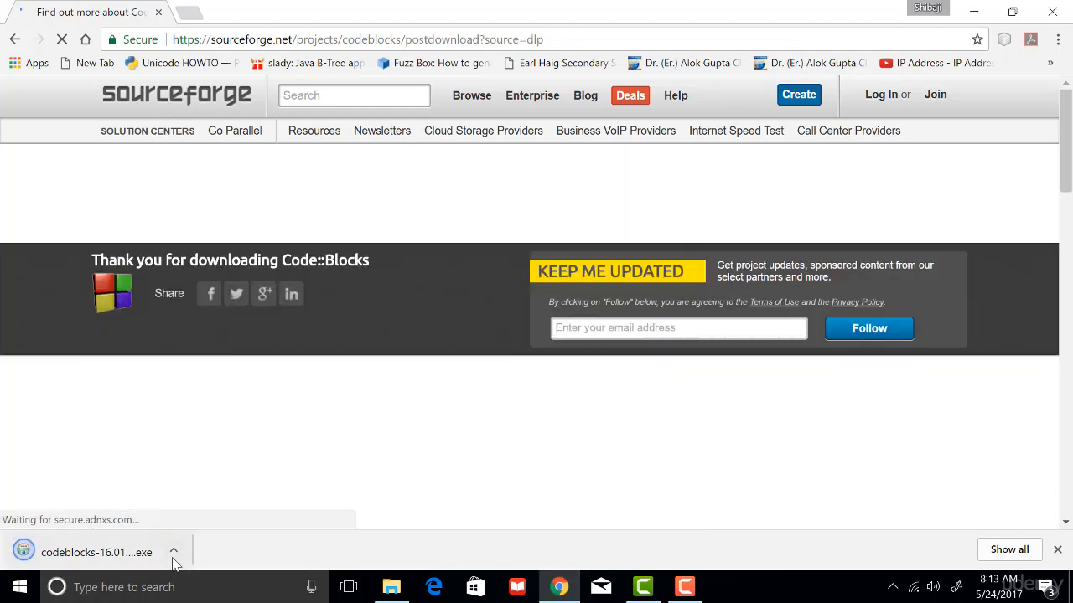
Show the downloaded installer in its folder and run it as administrator.
{"action": "left_click", "coordinate": [173, 553]}
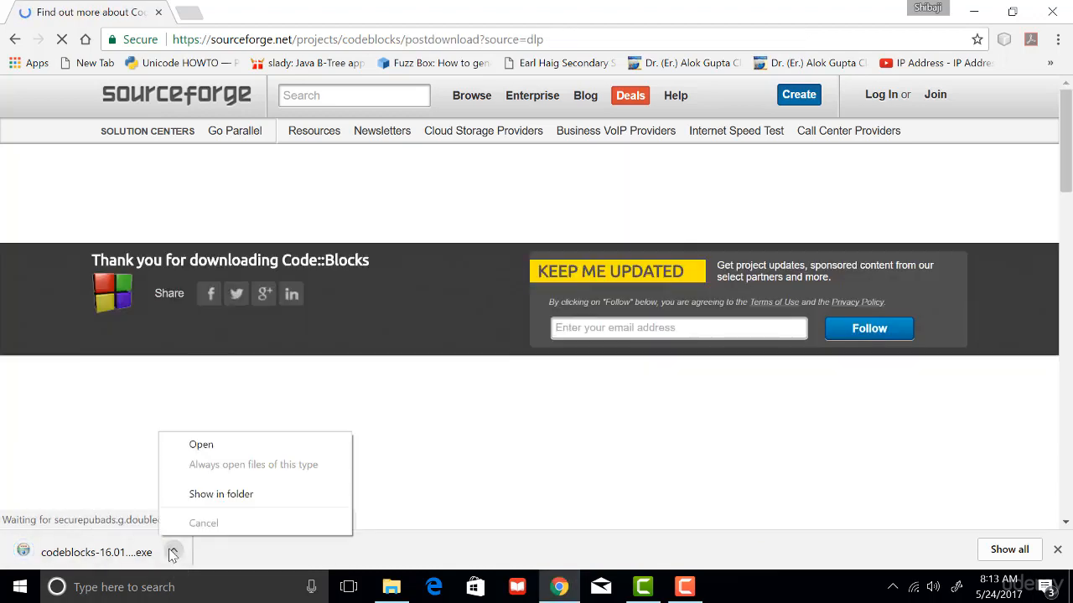
{"action": "left_click", "coordinate": [236, 501]}
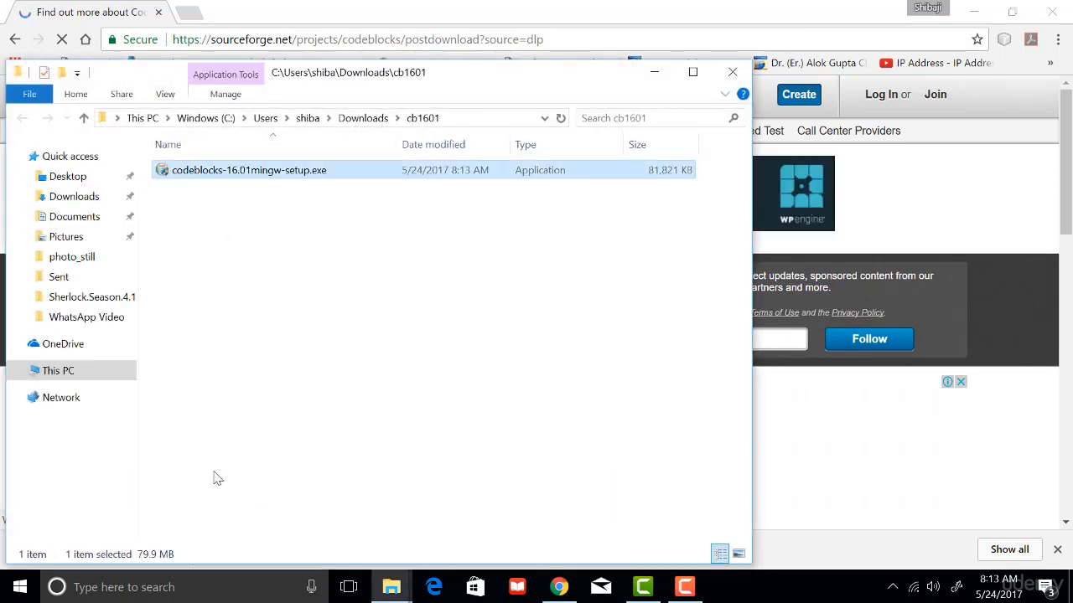
{"action": "right_click", "coordinate": [237, 174]}
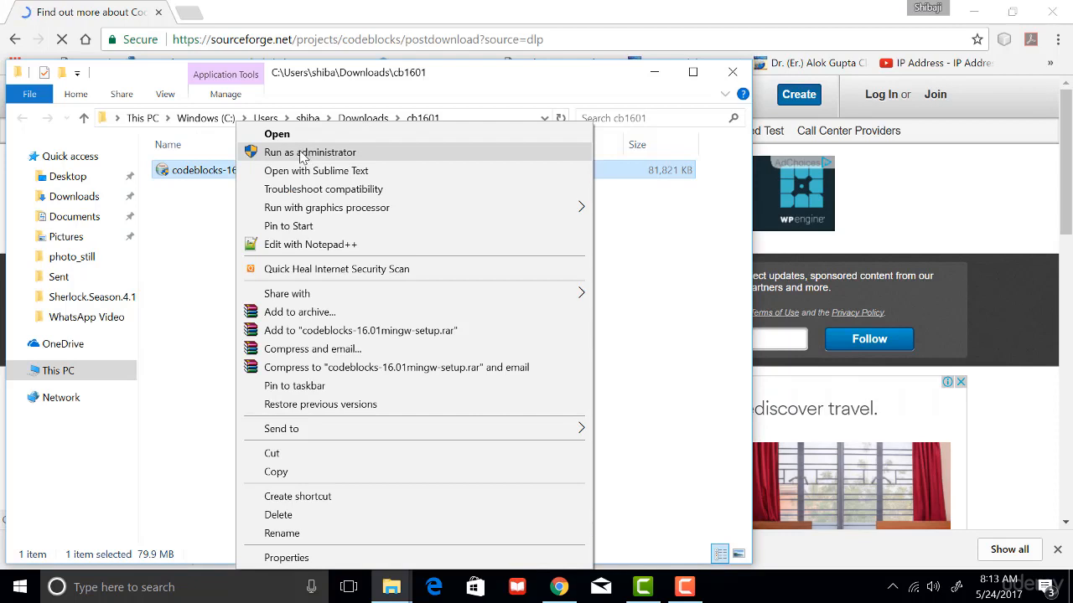
{"action": "left_click", "coordinate": [304, 154]}
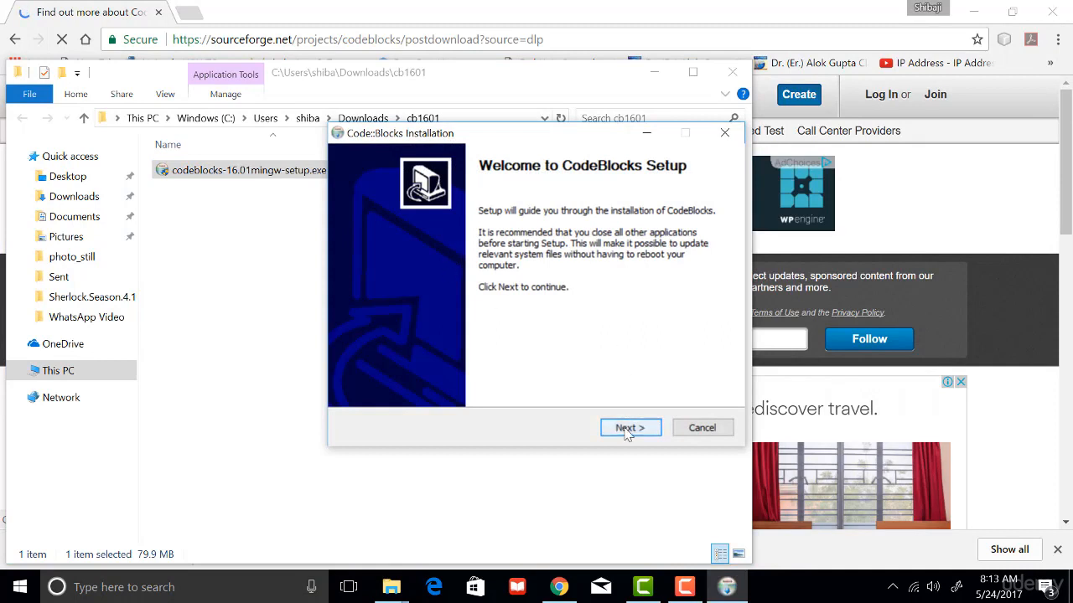
Start the setup wizard, accept the license agreement and keep the full installation with all components.
{"action": "left_click", "coordinate": [629, 429]}
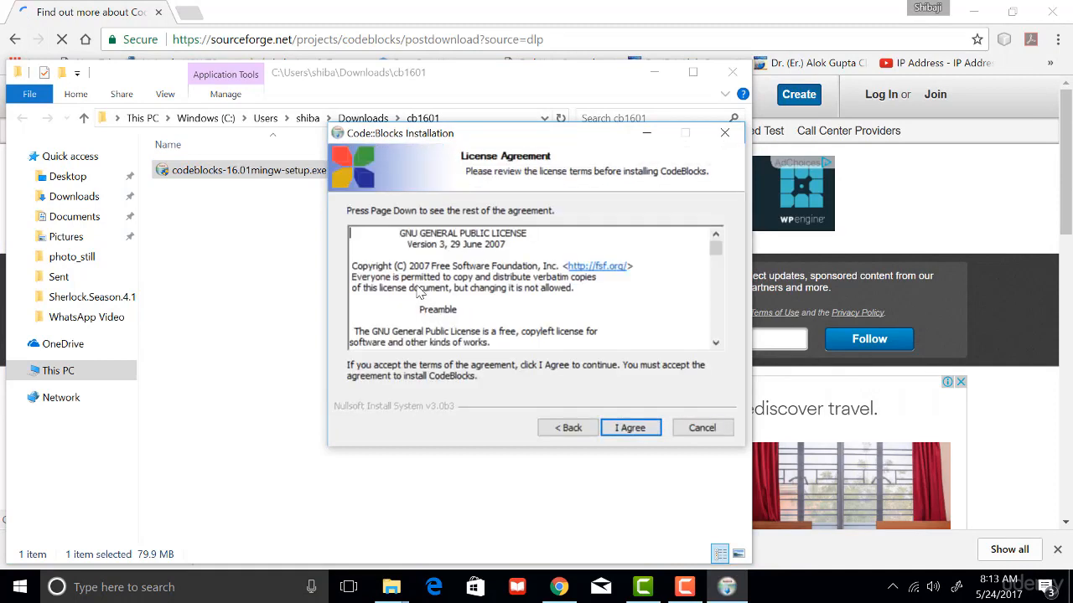
{"action": "key", "text": "Return"}
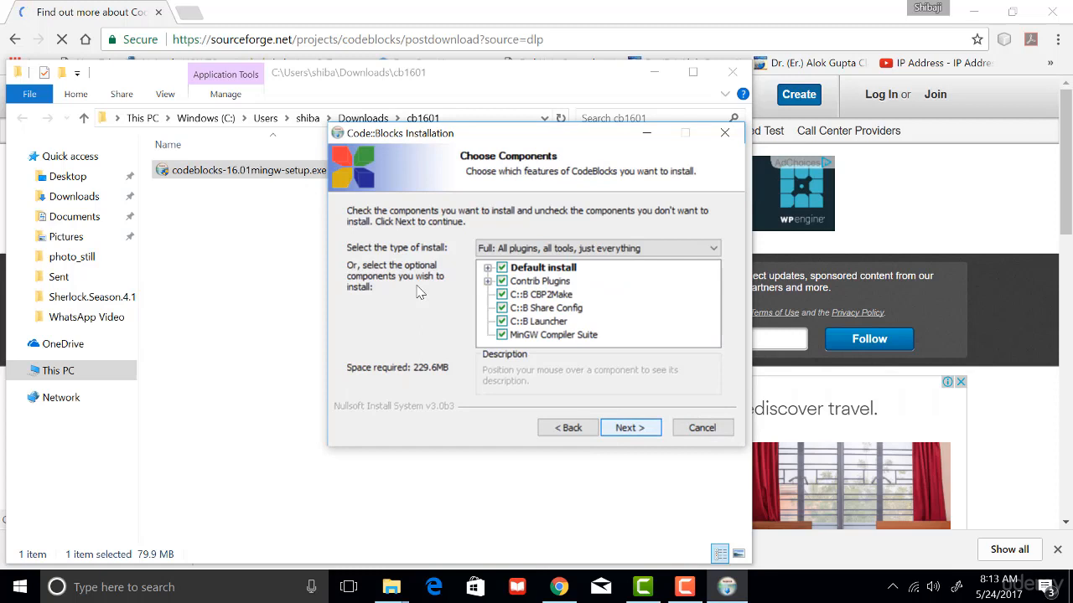
{"action": "left_click", "coordinate": [627, 428]}
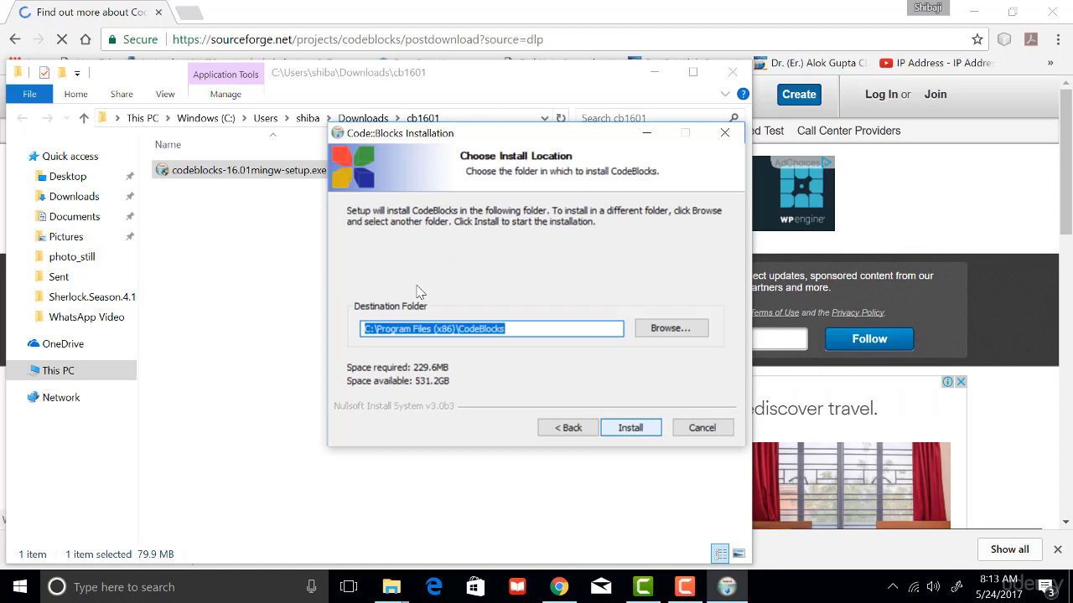
Keep C:\Program Files (x86)\CodeBlocks as the destination folder and start the installation.
{"action": "left_click", "coordinate": [518, 327]}
{"action": "left_click_drag", "start_coordinate": [545, 329], "coordinate": [361, 329]}
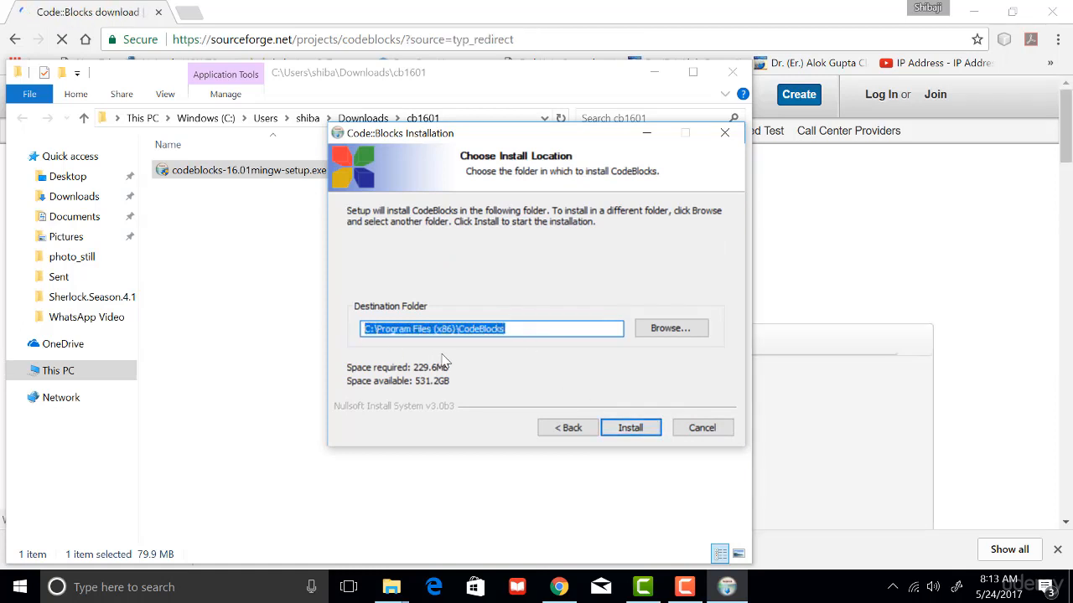
{"action": "left_click", "coordinate": [524, 331]}
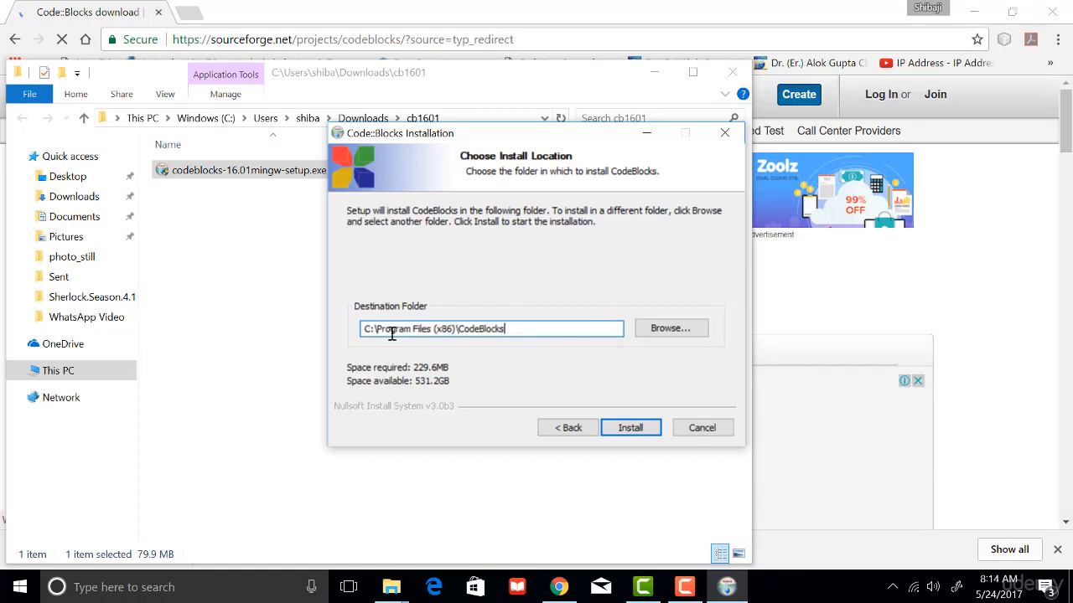
{"action": "left_click_drag", "start_coordinate": [376, 329], "coordinate": [453, 330]}
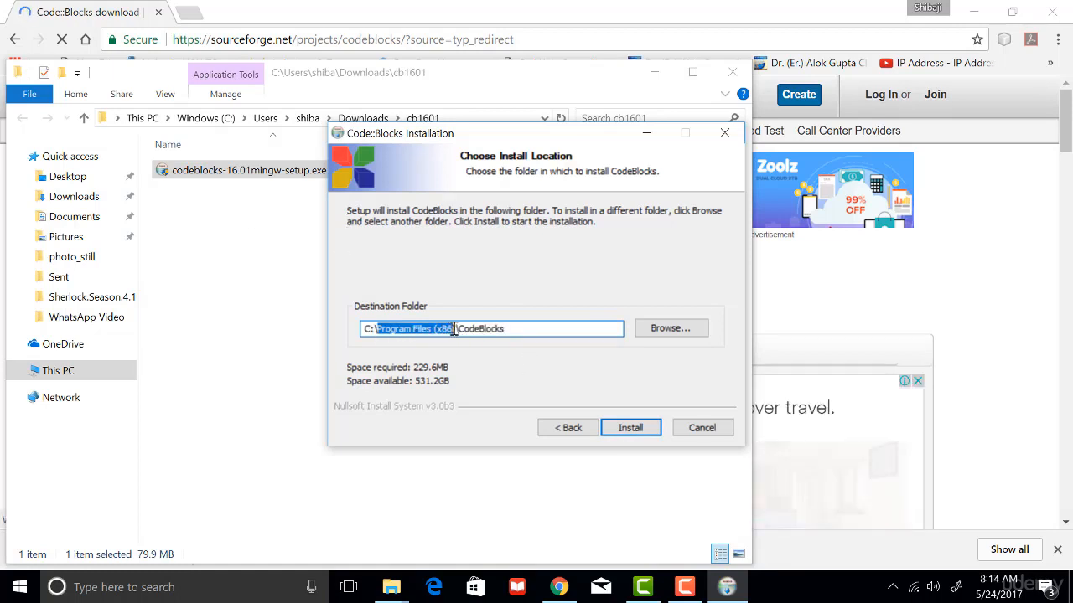
{"action": "left_click", "coordinate": [632, 434]}
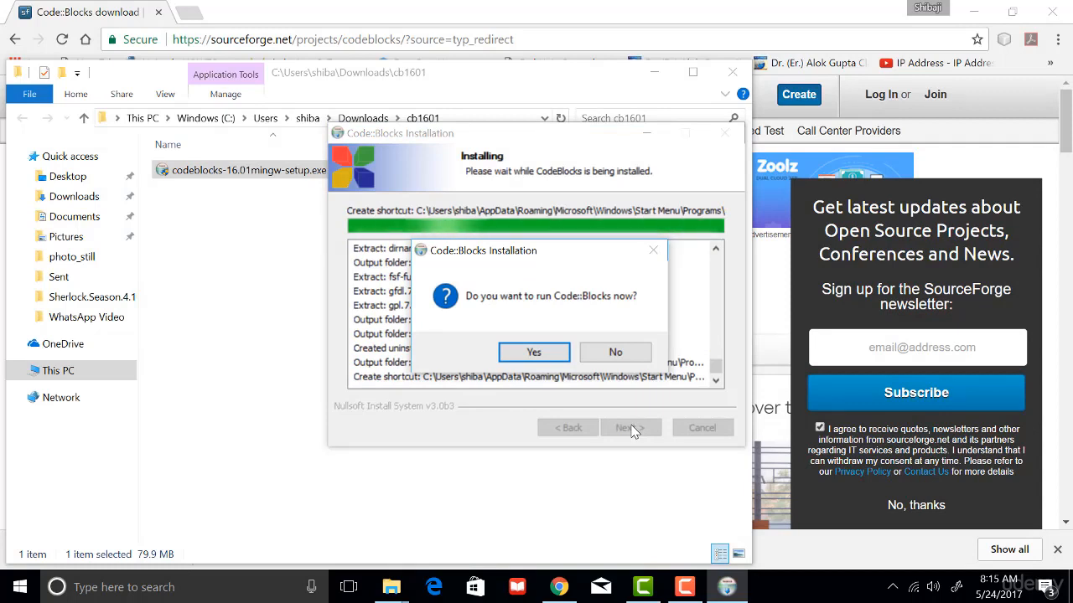
Choose to run Code::Blocks now and finish the setup wizard.
{"action": "left_click", "coordinate": [534, 353]}
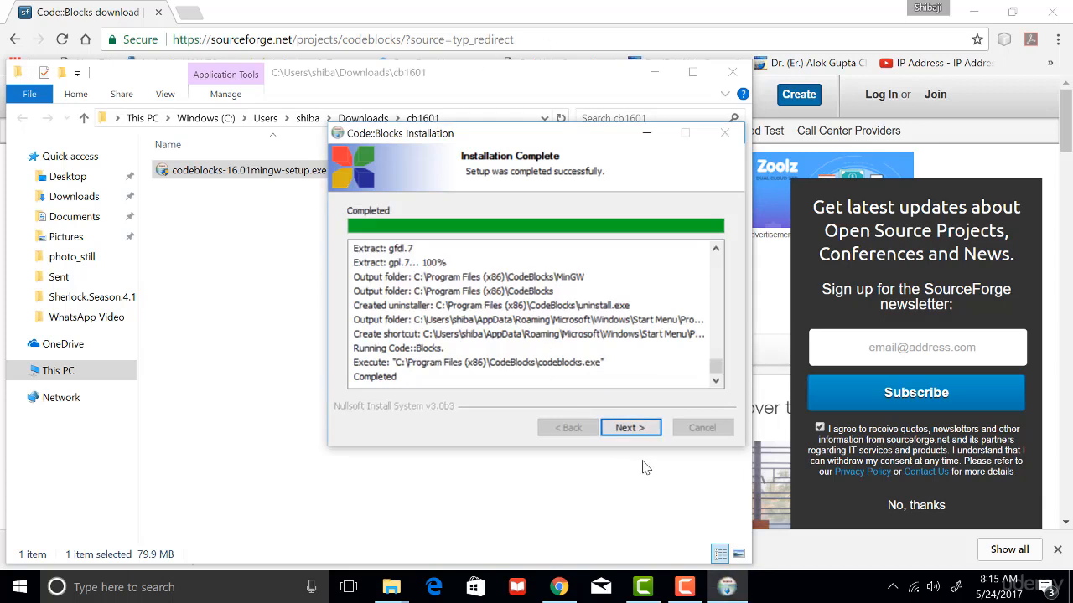
{"action": "left_click", "coordinate": [630, 428]}
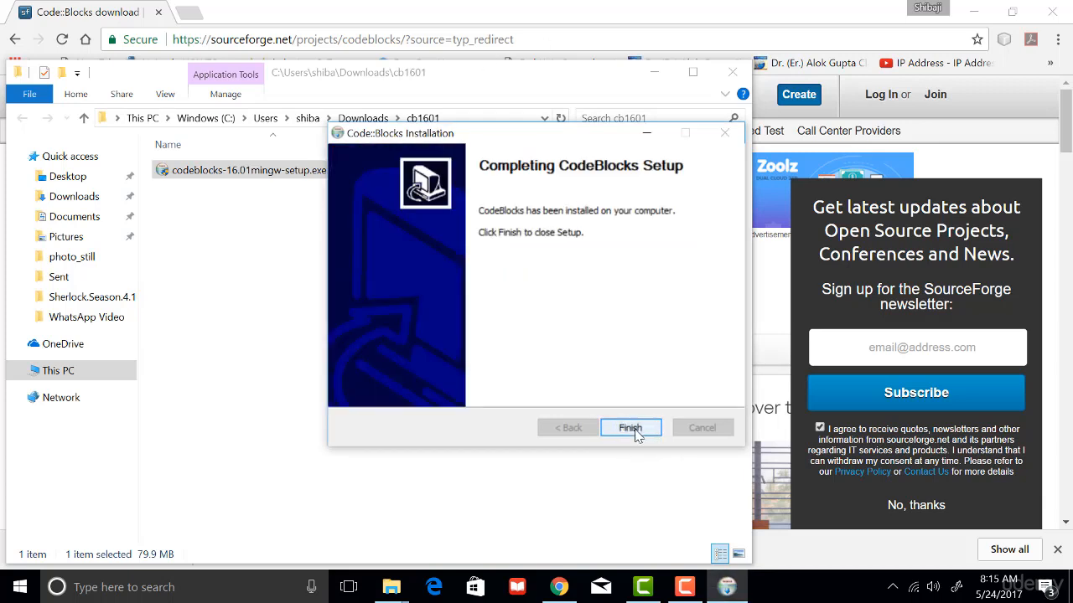
{"action": "left_click", "coordinate": [634, 431]}
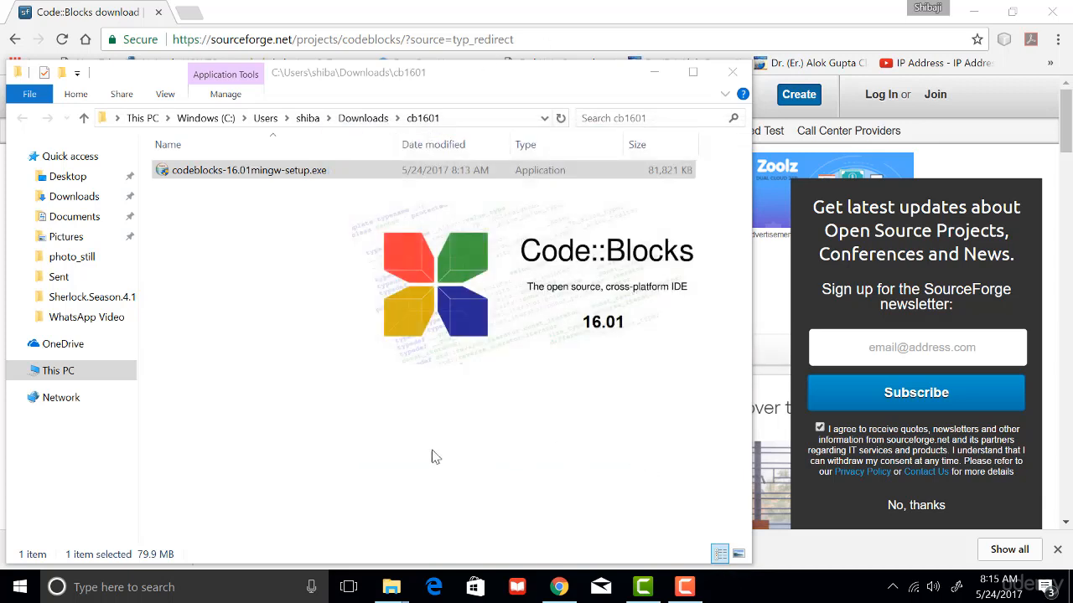
Minimize the browser and folder windows and launch Code::Blocks from its desktop shortcut.
{"action": "left_click", "coordinate": [973, 10]}
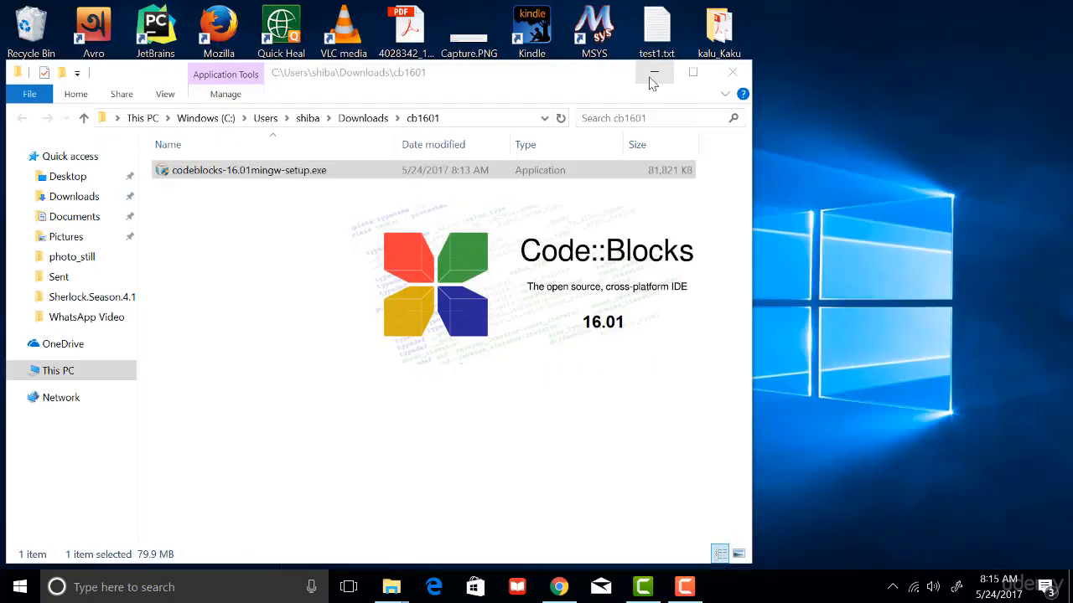
{"action": "left_click", "coordinate": [652, 76]}
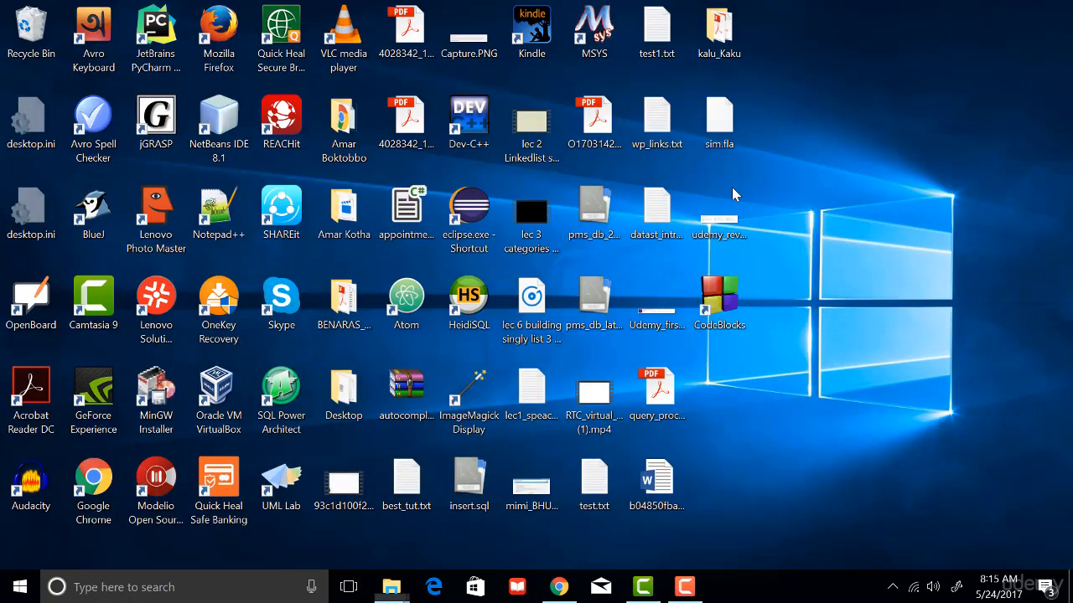
{"action": "left_click", "coordinate": [718, 300]}
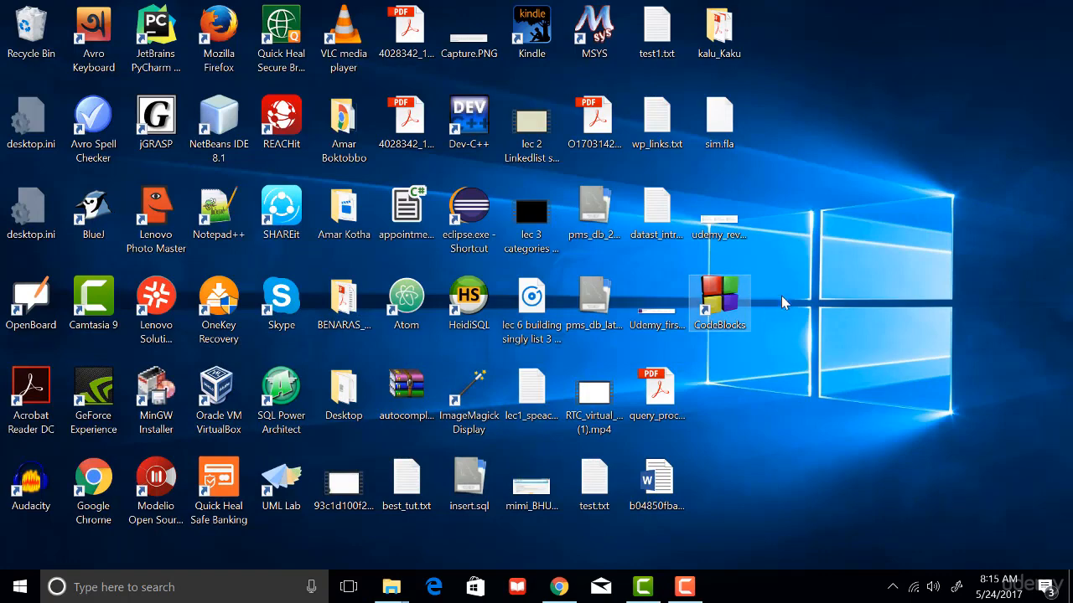
{"action": "double_click", "coordinate": [715, 302]}
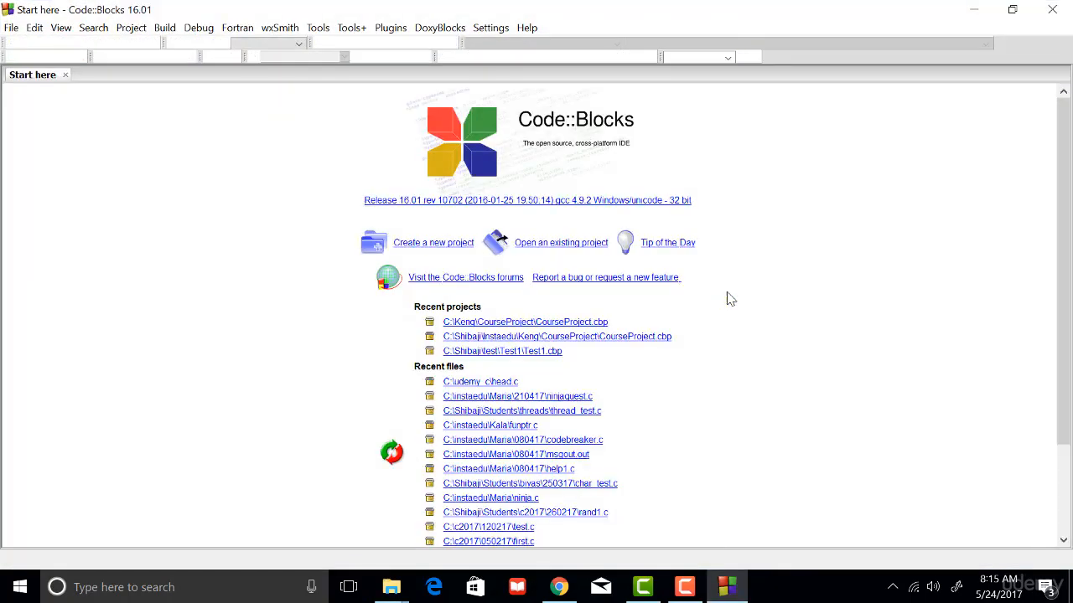
Start a new file from the C/C++ source template and choose C as its language.
{"action": "left_click", "coordinate": [12, 29]}
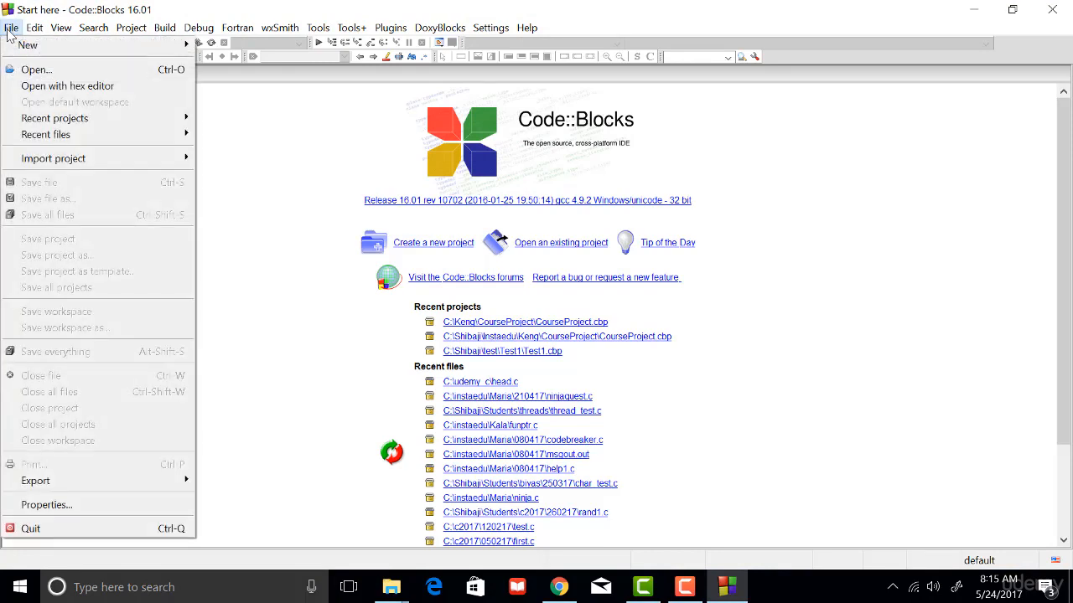
{"action": "mouse_move", "coordinate": [13, 49]}
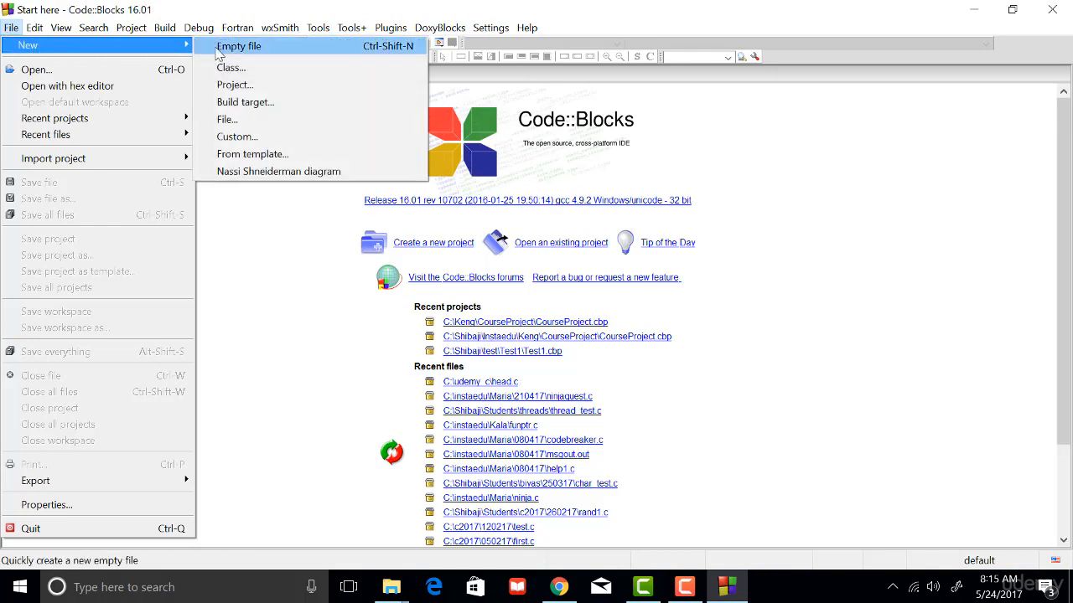
{"action": "left_click", "coordinate": [226, 121]}
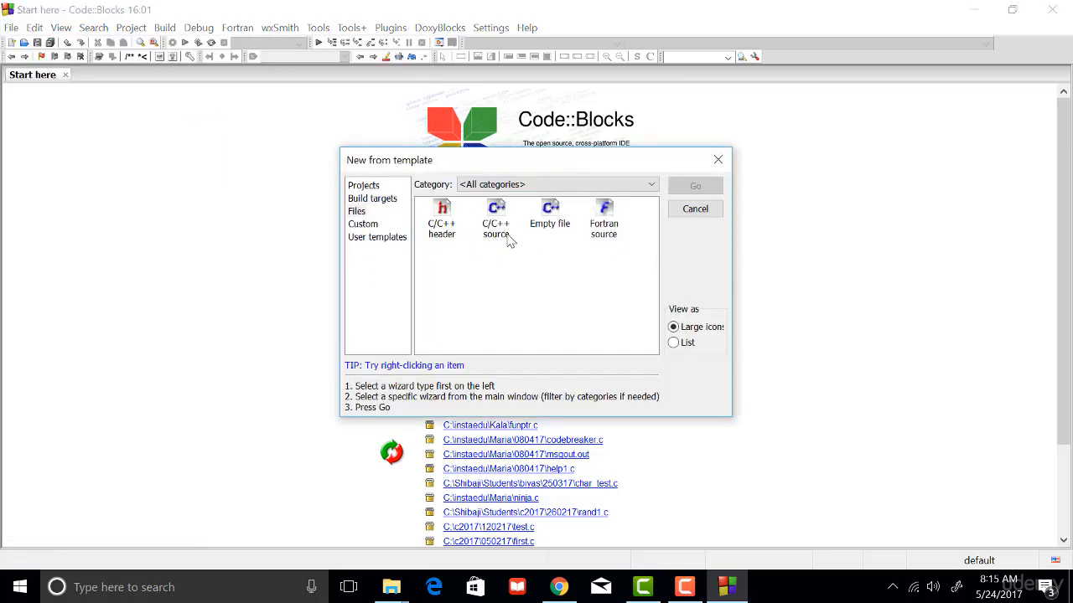
{"action": "left_click", "coordinate": [497, 237]}
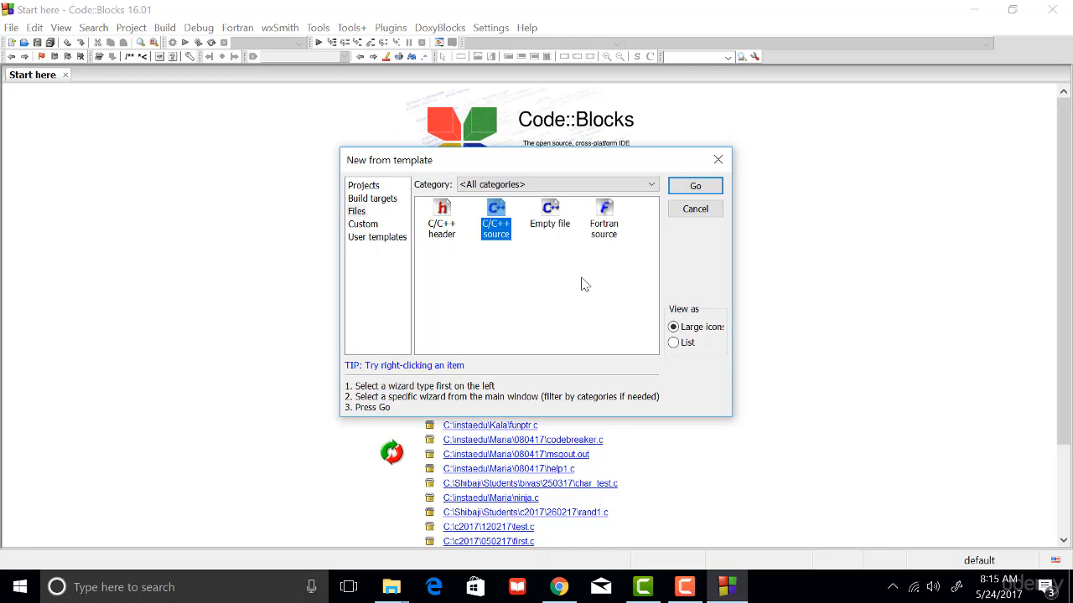
{"action": "left_click", "coordinate": [693, 187]}
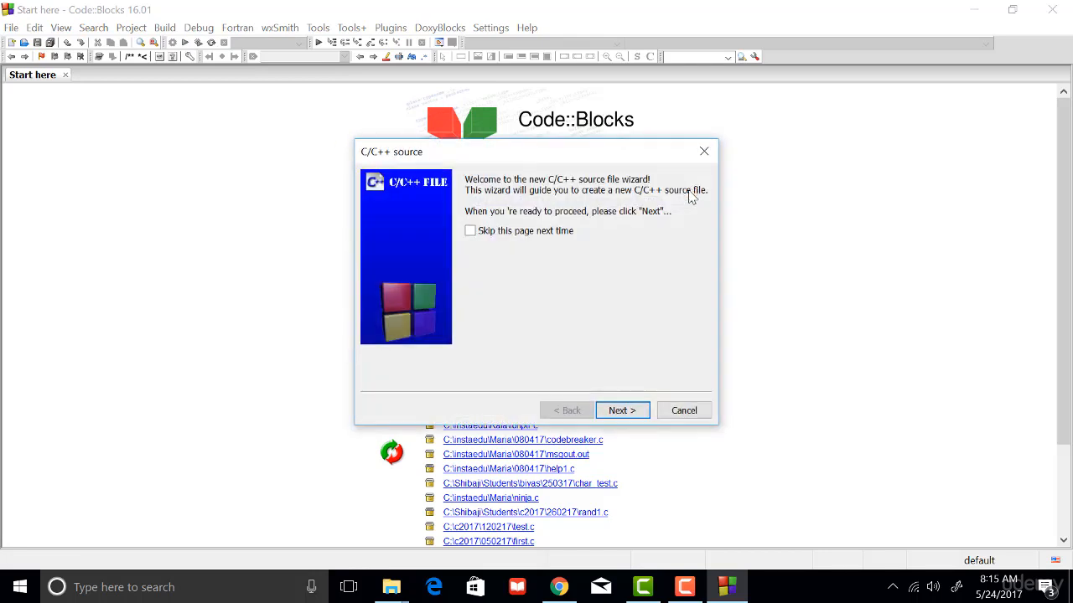
{"action": "left_click", "coordinate": [622, 411]}
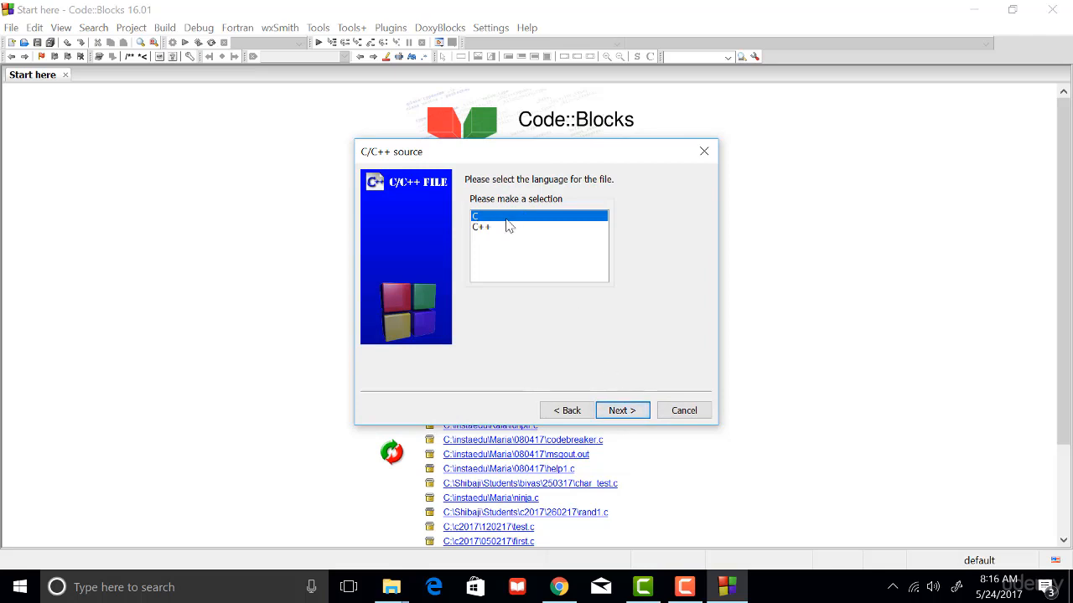
{"action": "left_click", "coordinate": [622, 412]}
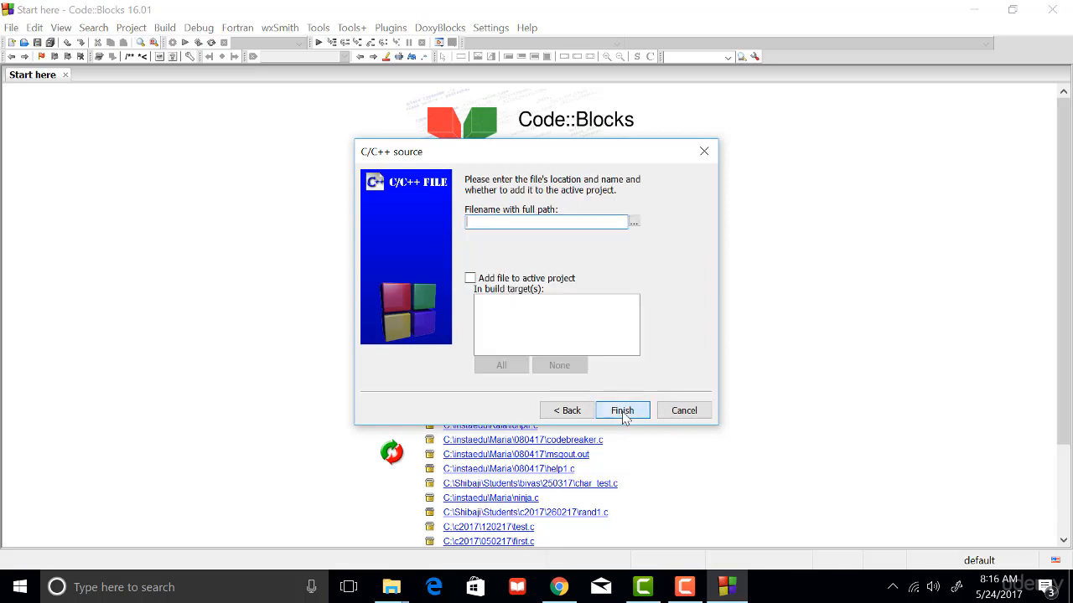
Browse for the new file's location and open the udemy_c folder on the C: drive.
{"action": "left_click", "coordinate": [634, 222]}
{"action": "left_click", "coordinate": [509, 137]}
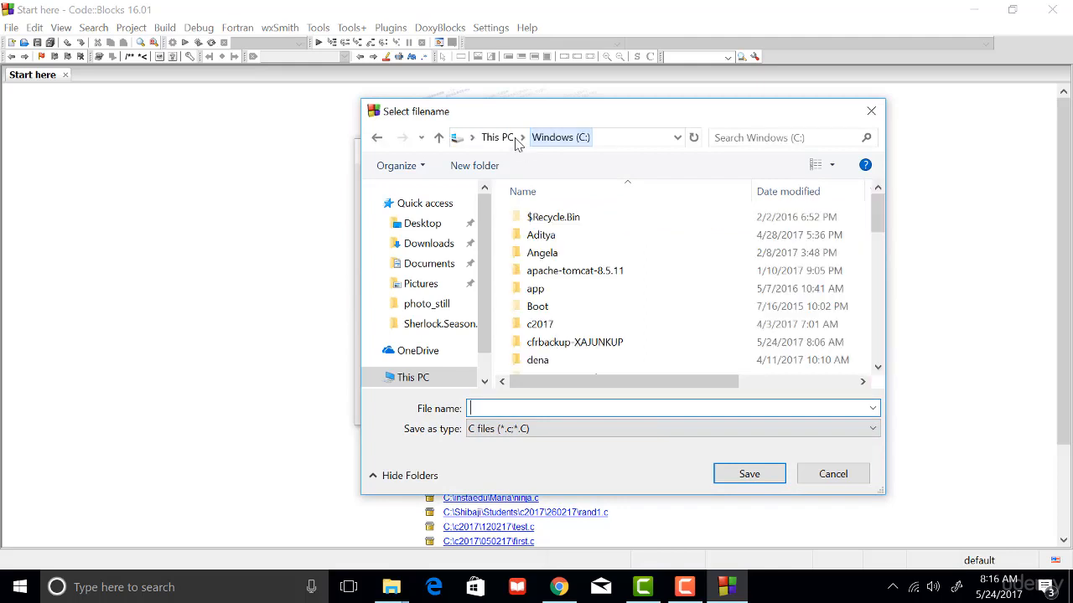
{"action": "scroll", "coordinate": [687, 315], "scroll_direction": "down", "scroll_amount": 2}
{"action": "scroll", "coordinate": [683, 316], "scroll_direction": "down", "scroll_amount": 1}
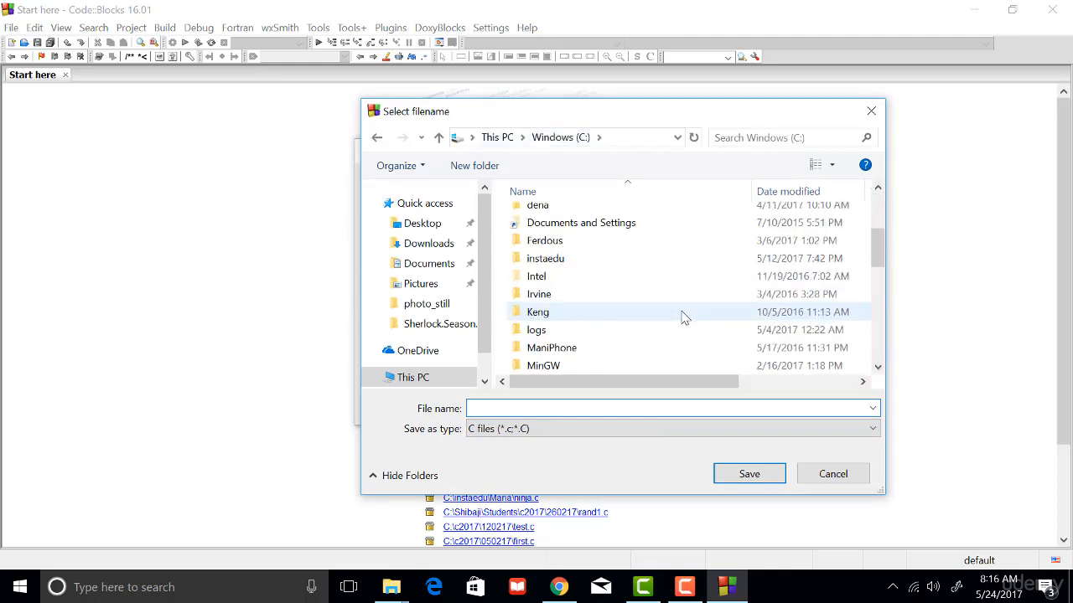
{"action": "type", "text": "ude"}
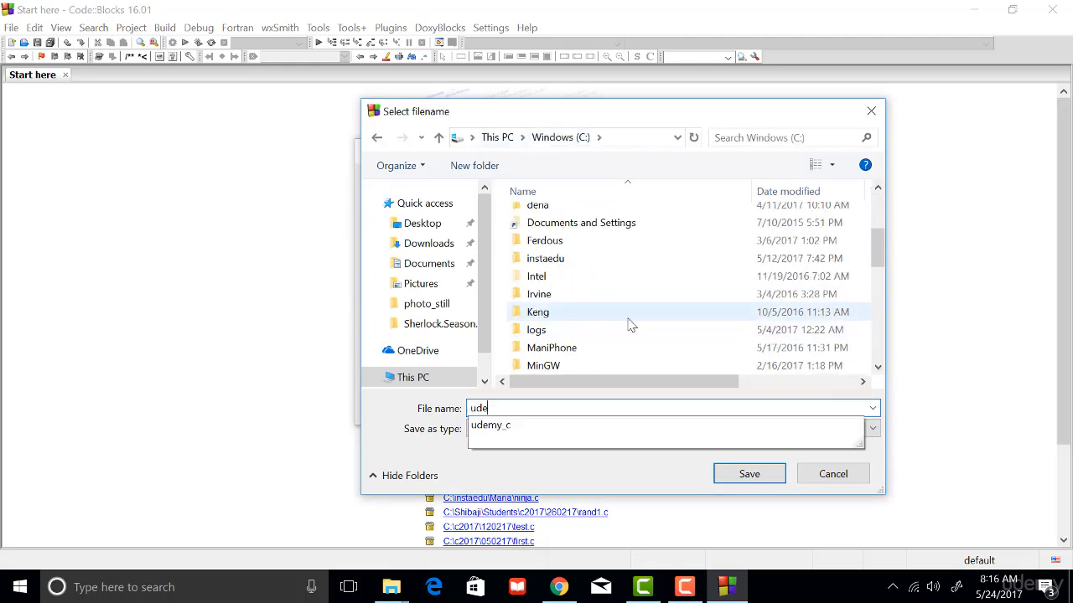
{"action": "left_click", "coordinate": [544, 426]}
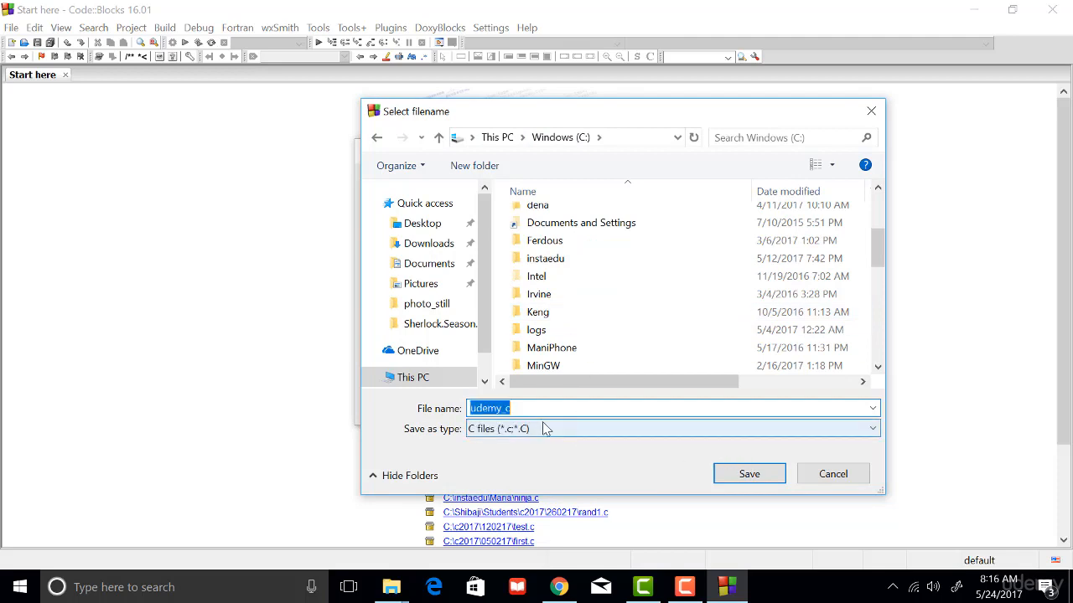
{"action": "left_click", "coordinate": [746, 474]}
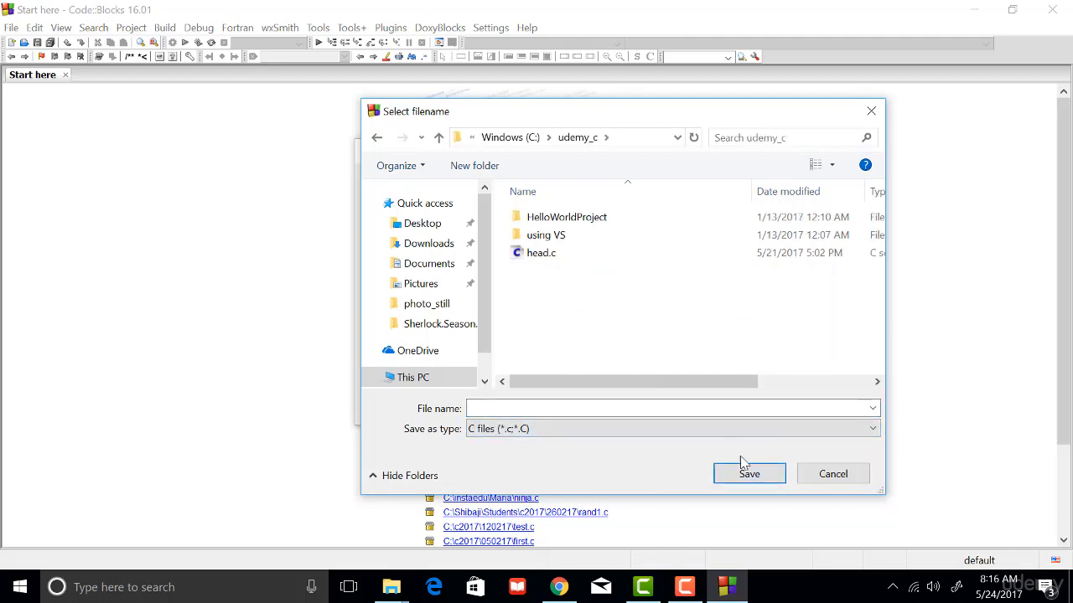
Name the file hello.c, keep C:\udemy_c\hello.c as its full path and finish the source file wizard.
{"action": "left_click", "coordinate": [573, 410]}
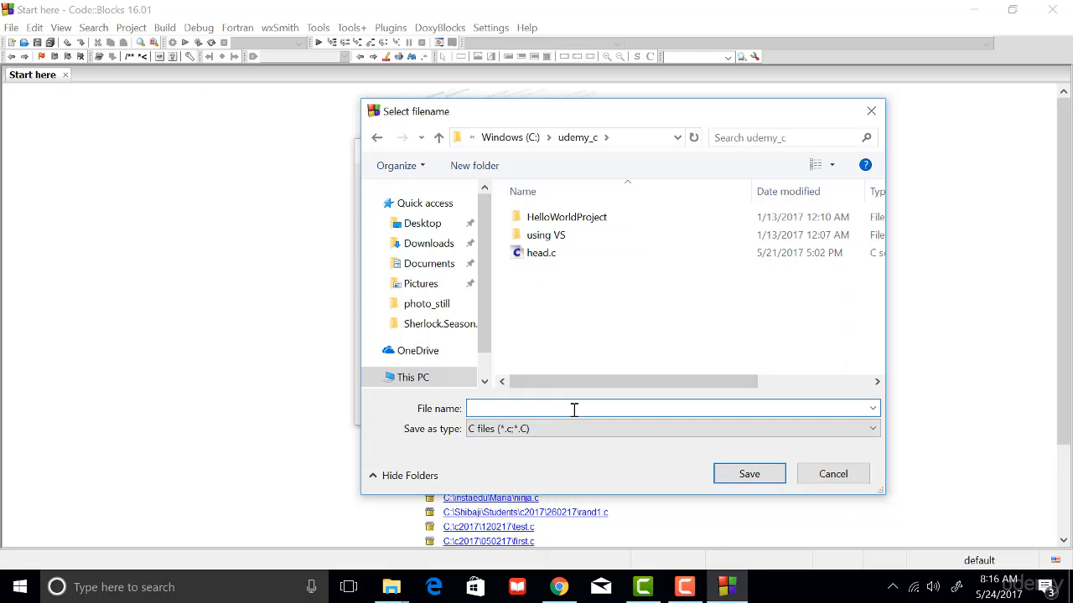
{"action": "type", "text": "hello.c"}
{"action": "left_click_drag", "start_coordinate": [488, 415], "coordinate": [451, 415]}
{"action": "left_click", "coordinate": [748, 475]}
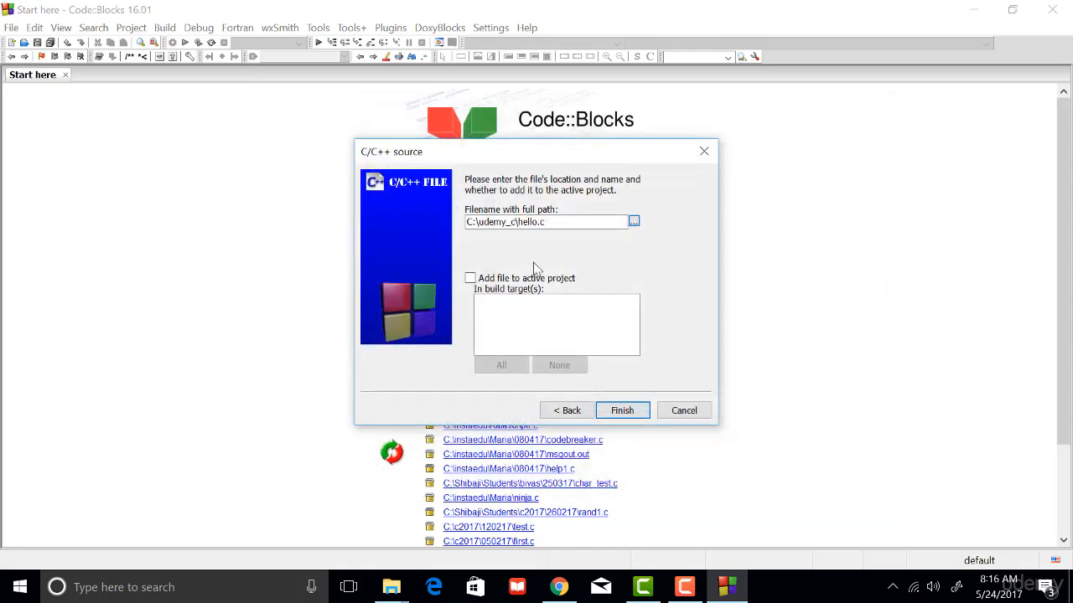
{"action": "double_click", "coordinate": [541, 222]}
{"action": "key", "text": "BackSpace"}
{"action": "key", "text": "ctrl+z"}
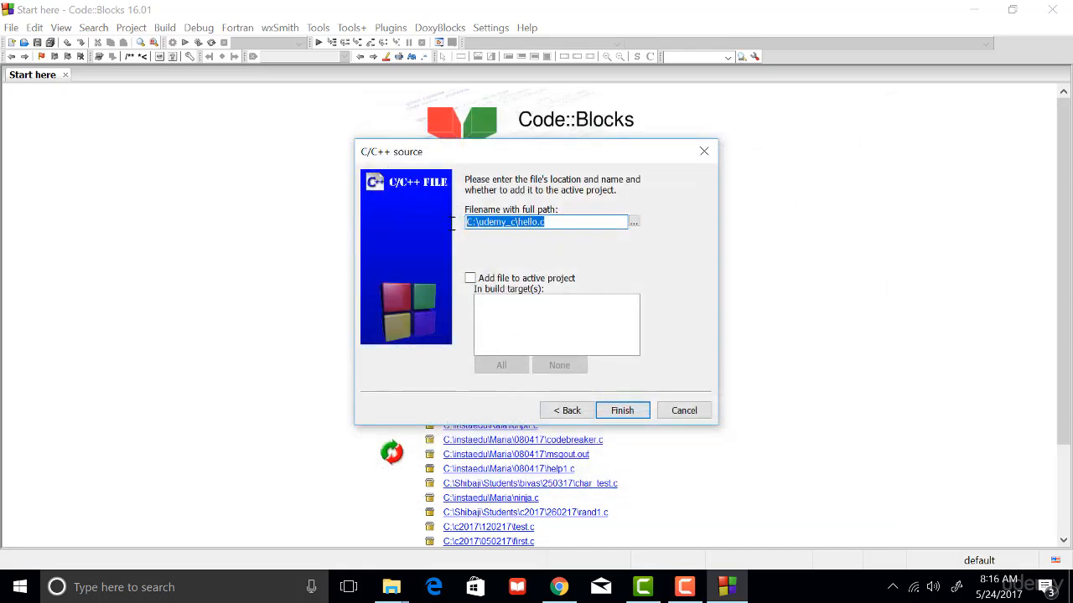
{"action": "left_click", "coordinate": [559, 224]}
{"action": "left_click_drag", "start_coordinate": [560, 224], "coordinate": [465, 223]}
{"action": "left_click", "coordinate": [629, 412]}
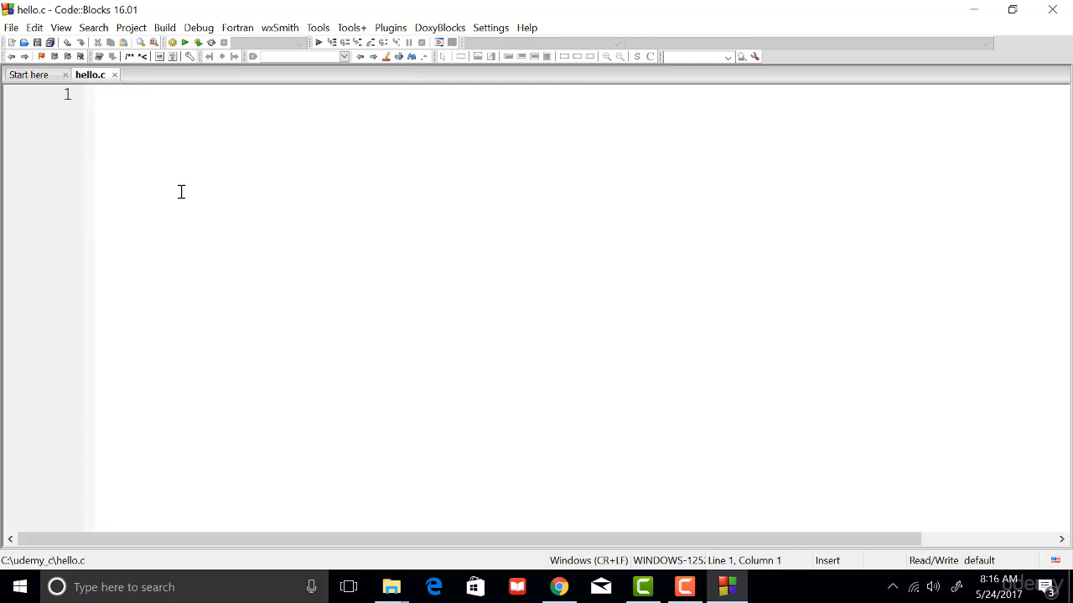
Write #include <stdio.h> on the first line of hello.c, followed by a blank line.
{"action": "type", "text": "#includ"}
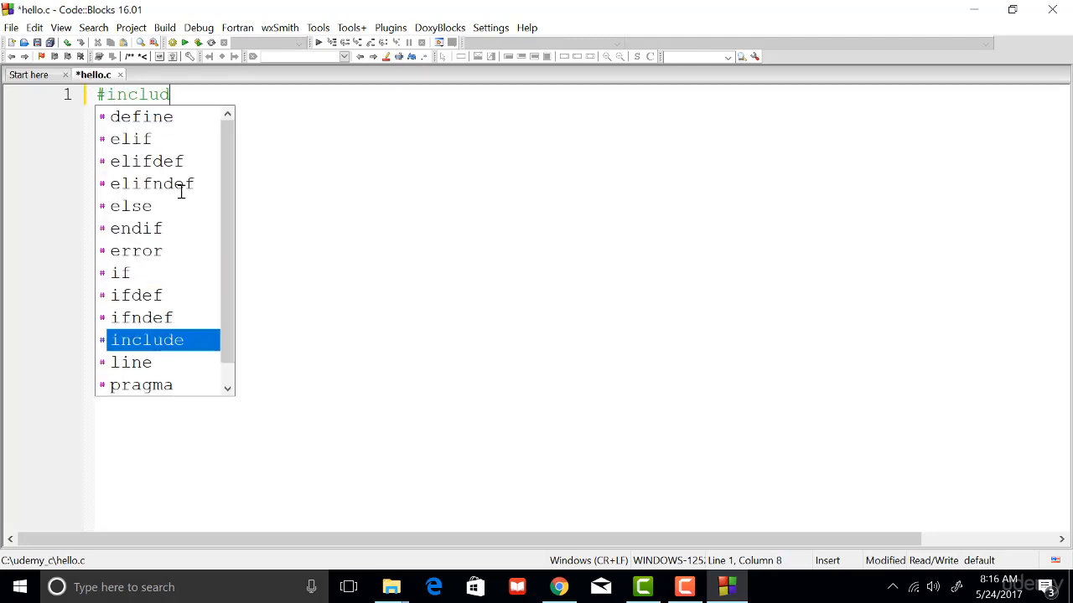
{"action": "type", "text": "e <>"}
{"action": "key", "text": "BackSpace"}
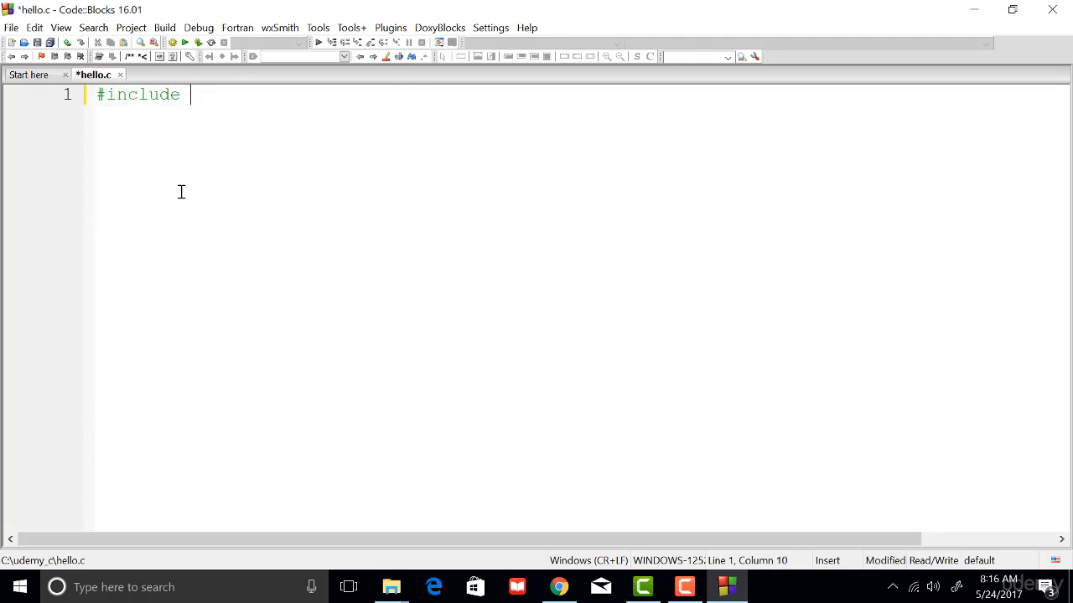
{"action": "type", "text": "<>"}
{"action": "type", "text": "stdio>"}
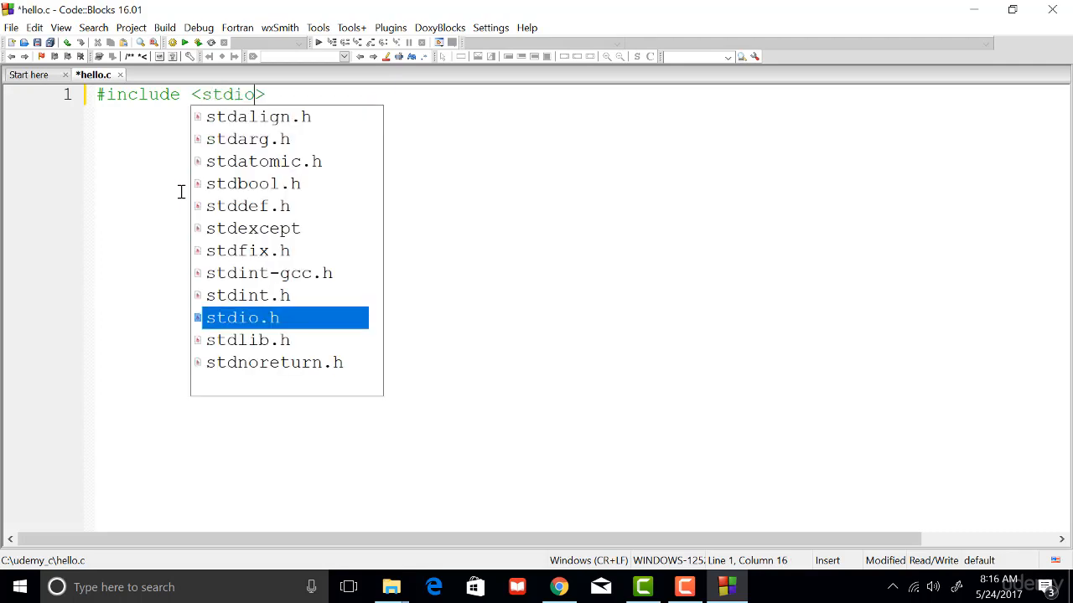
{"action": "key", "text": "Return"}
{"action": "key", "text": "Return"}
{"action": "key", "text": "Return"}
Declare the function int main() on line 3 with its opening and closing braces on separate lines.
{"action": "type", "text": "i"}
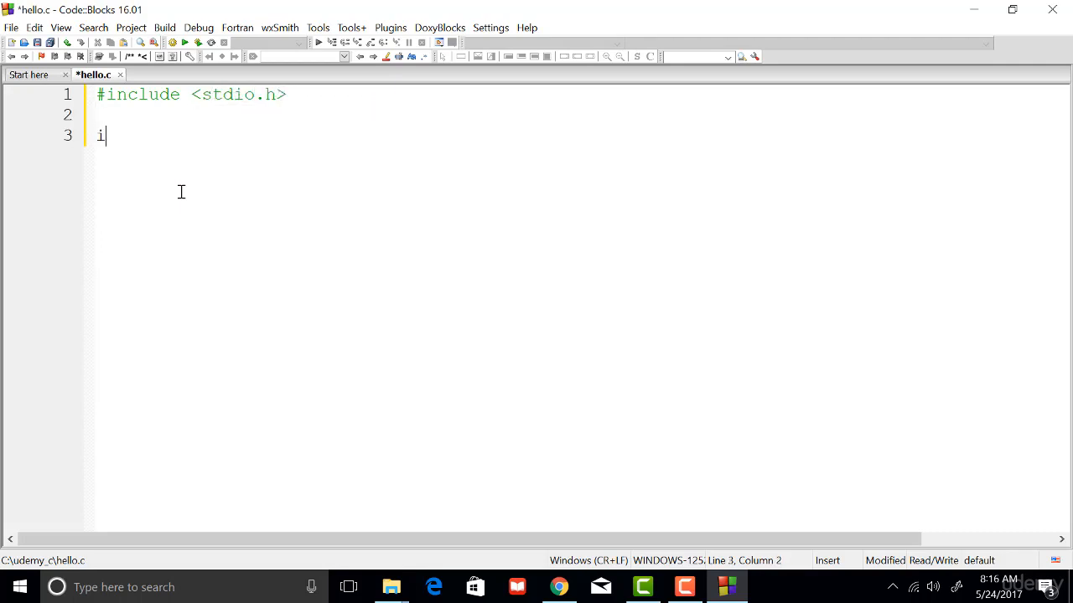
{"action": "type", "text": "nt mian"}
{"action": "key", "text": "BackSpace"}
{"action": "key", "text": "BackSpace"}
{"action": "key", "text": "BackSpace"}
{"action": "type", "text": "a"}
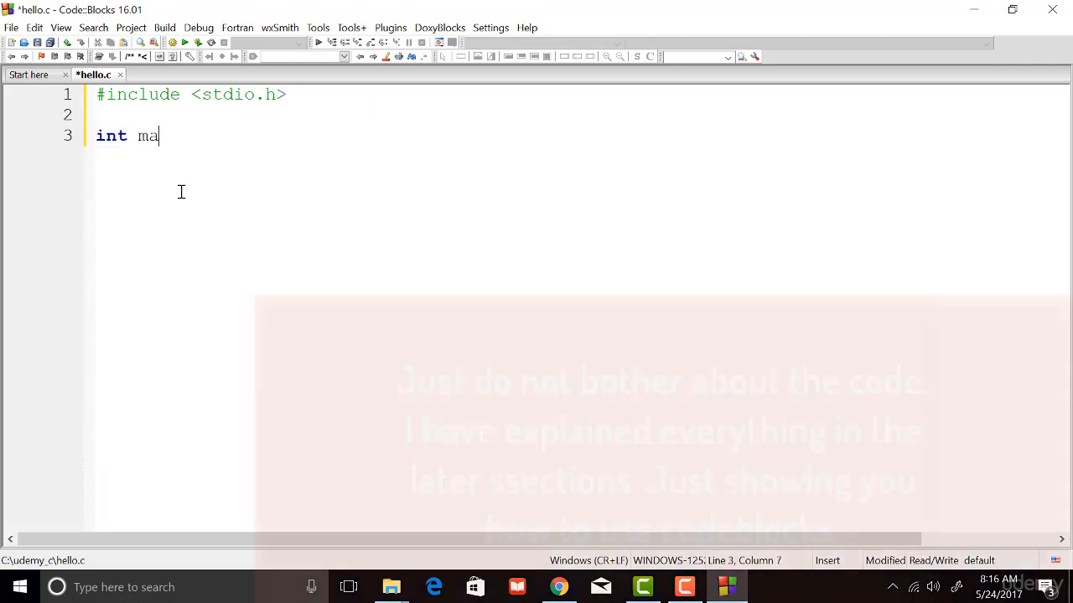
{"action": "type", "text": "in(){"}
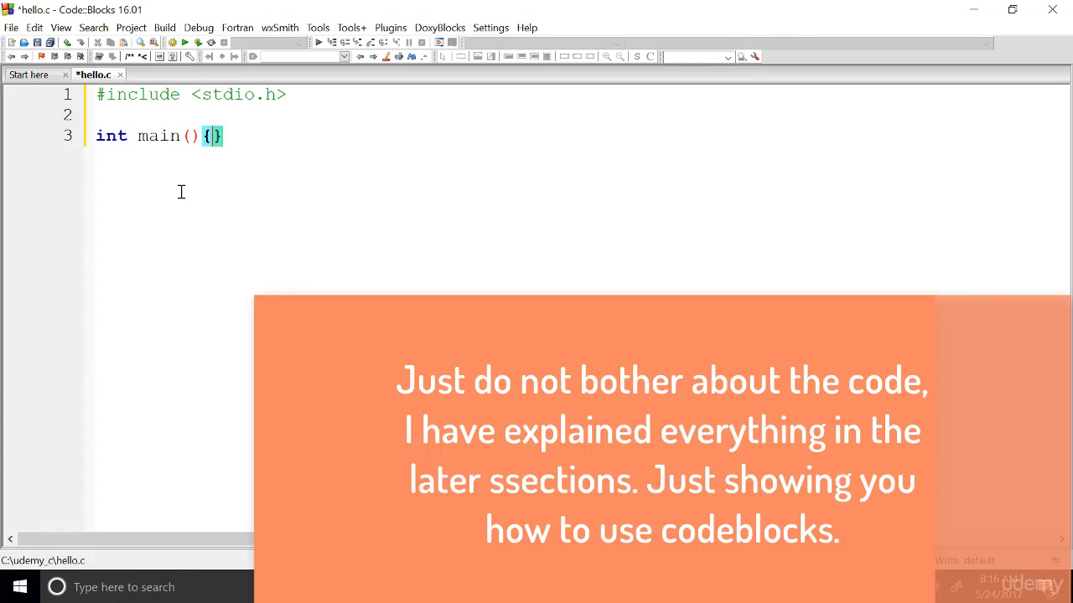
{"action": "key", "text": "Return"}
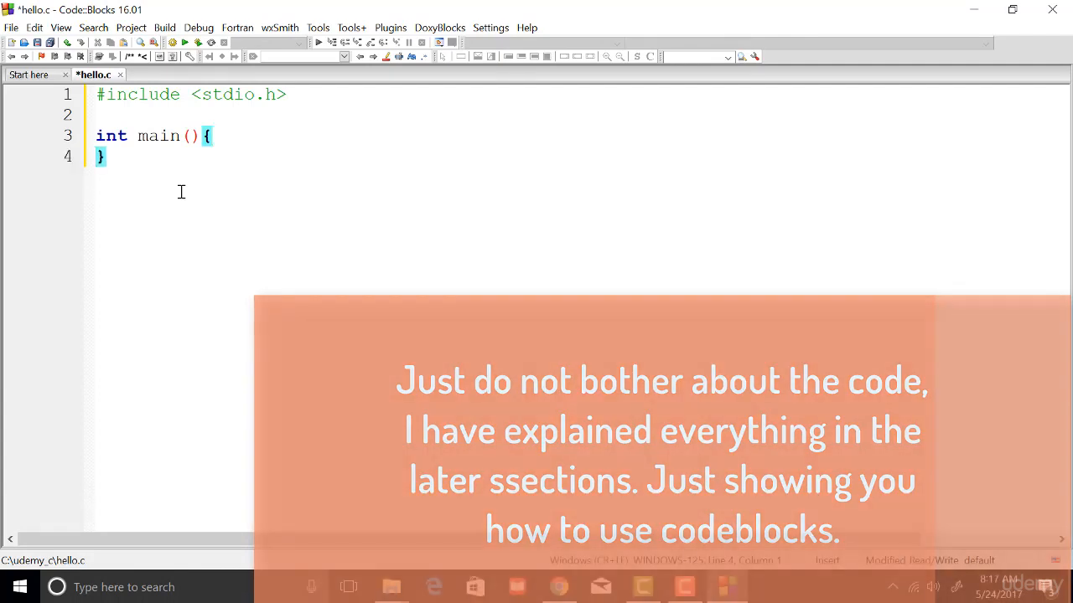
Add the statement return 0; inside the body of main.
{"action": "key", "text": "Return"}
{"action": "key", "text": "Up"}
{"action": "type", "text": "re"}
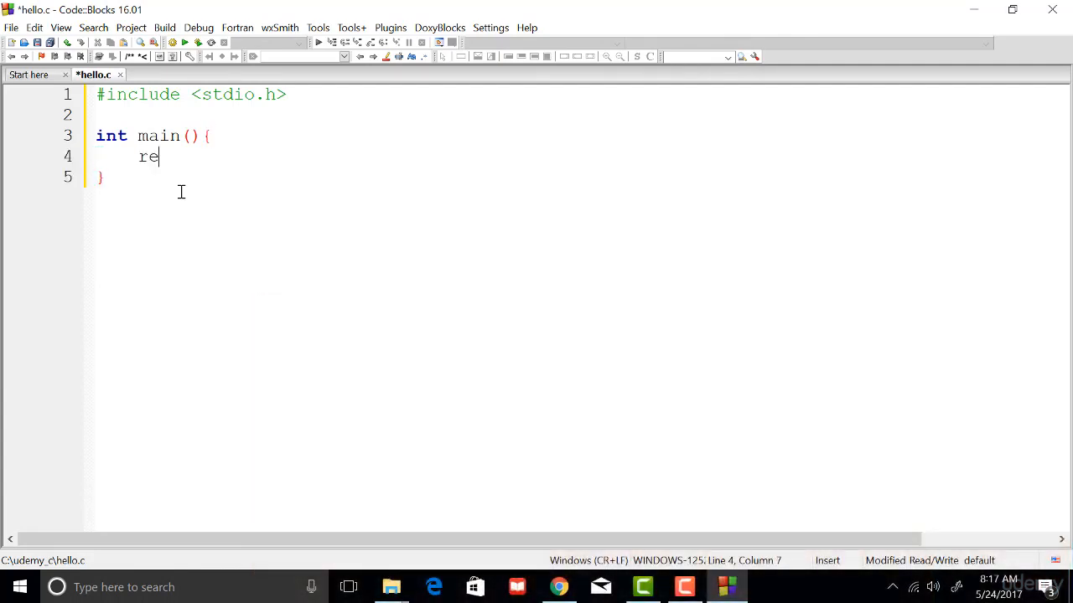
{"action": "type", "text": "turn"}
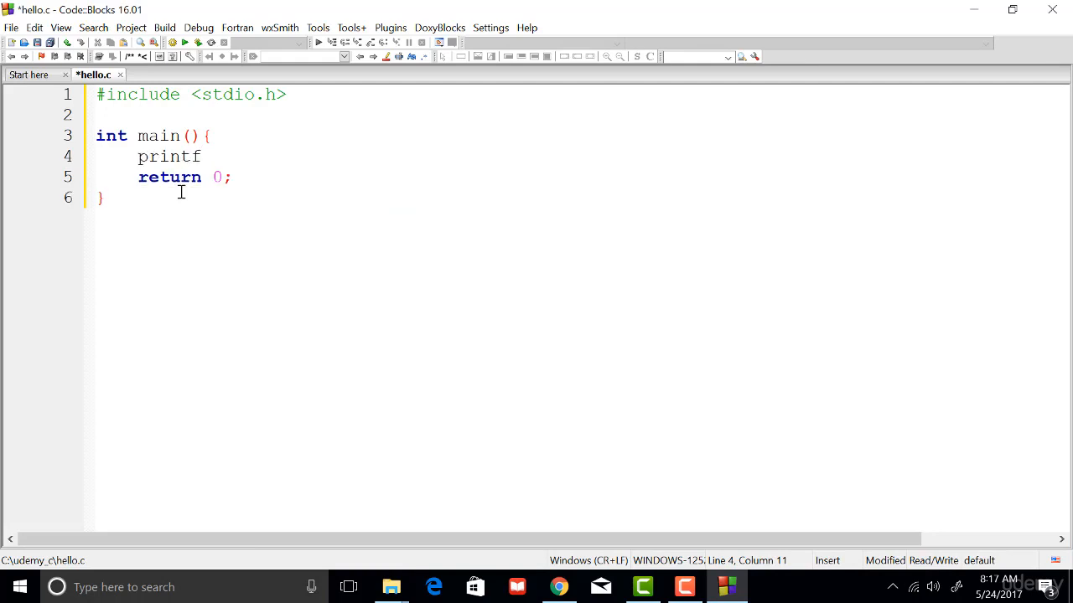
Insert the statement printf("Hello World\n"); above the return statement in main.
{"action": "type", "text": "(\"Hello Worl"}
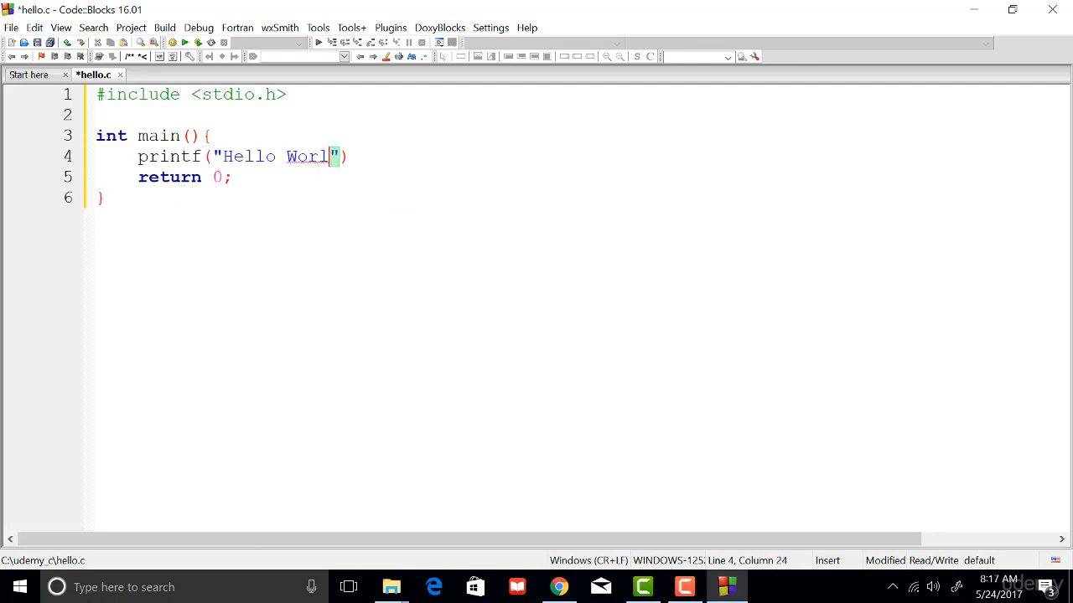
{"action": "type", "text": "d\\n"}
{"action": "key", "text": "End"}
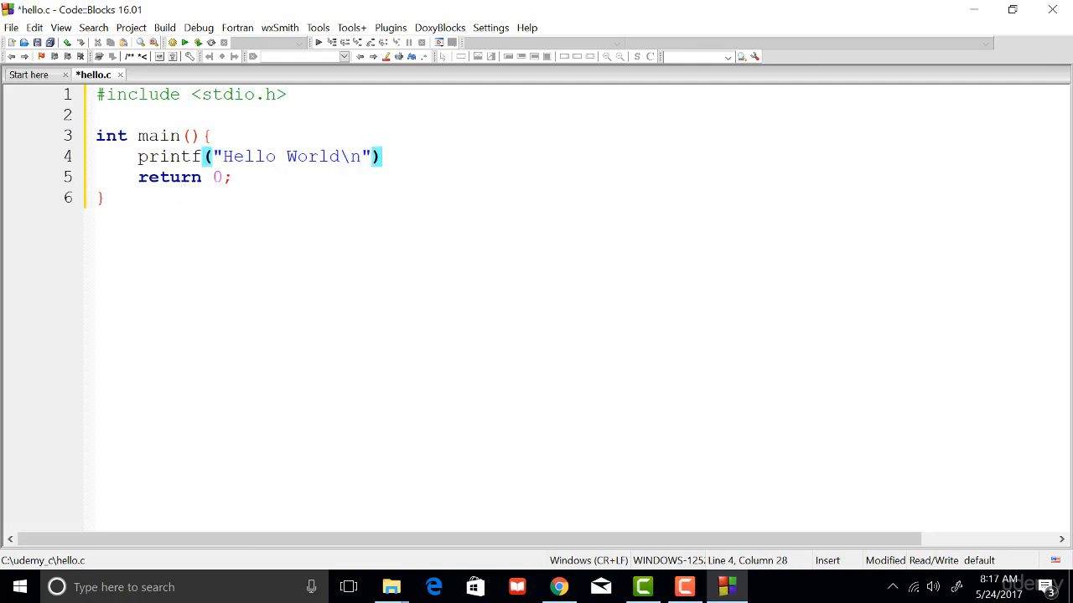
{"action": "type", "text": ";"}
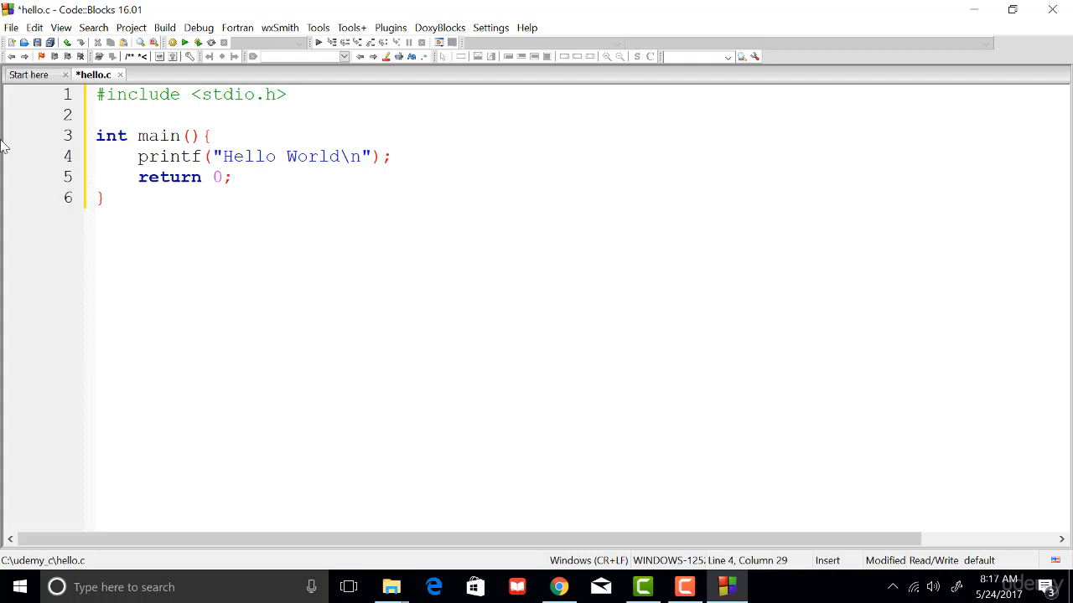
Build and run hello.c, move the output console beside the code to view it, and close the console.
{"action": "left_click", "coordinate": [165, 29]}
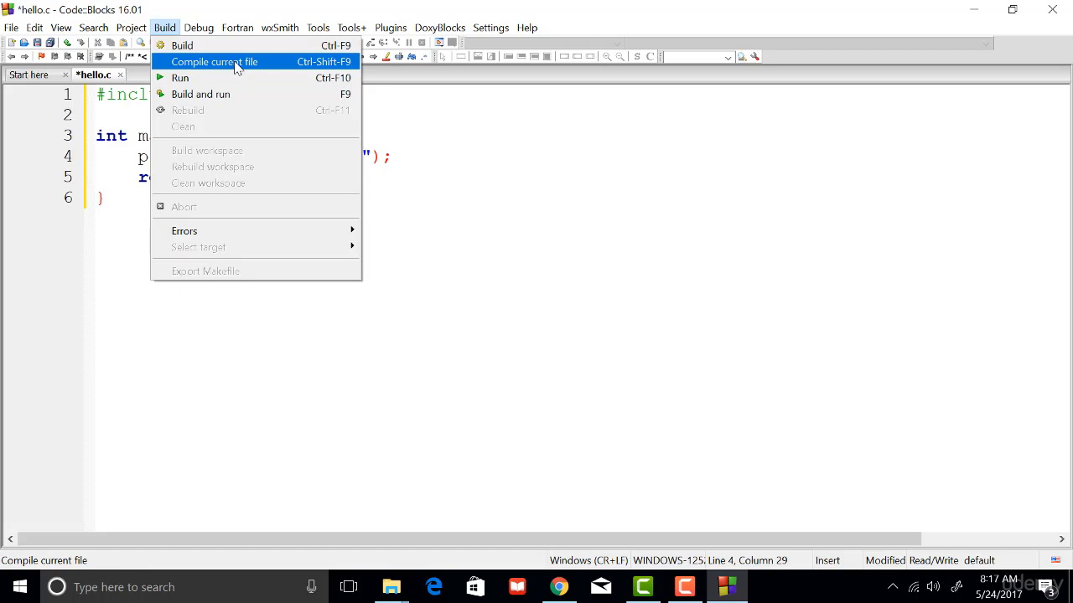
{"action": "left_click", "coordinate": [204, 99]}
{"action": "left_click_drag", "start_coordinate": [172, 41], "coordinate": [544, 14]}
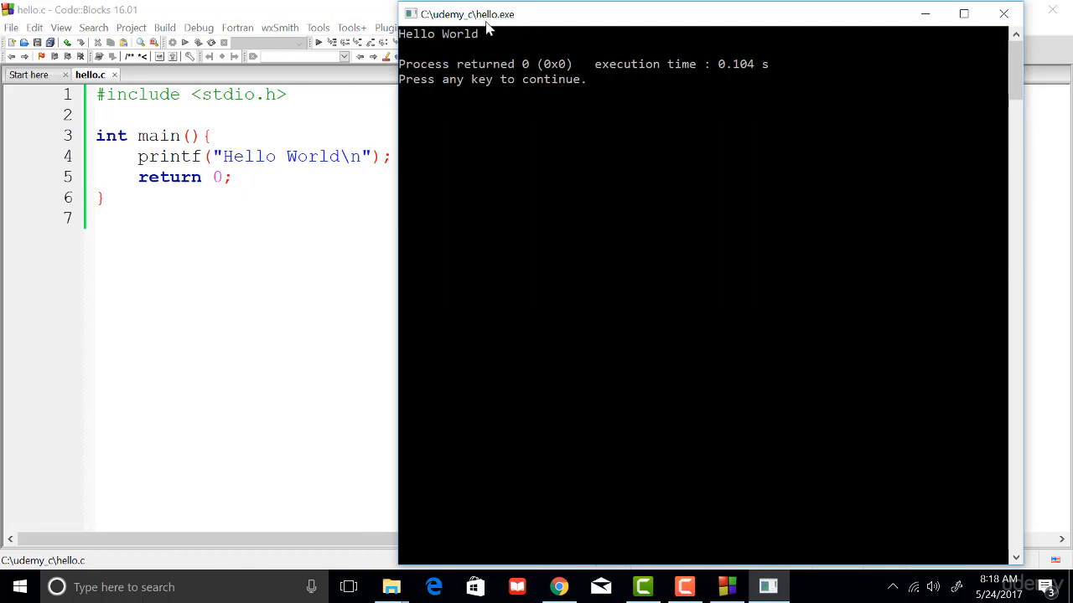
{"action": "key", "text": "Return"}
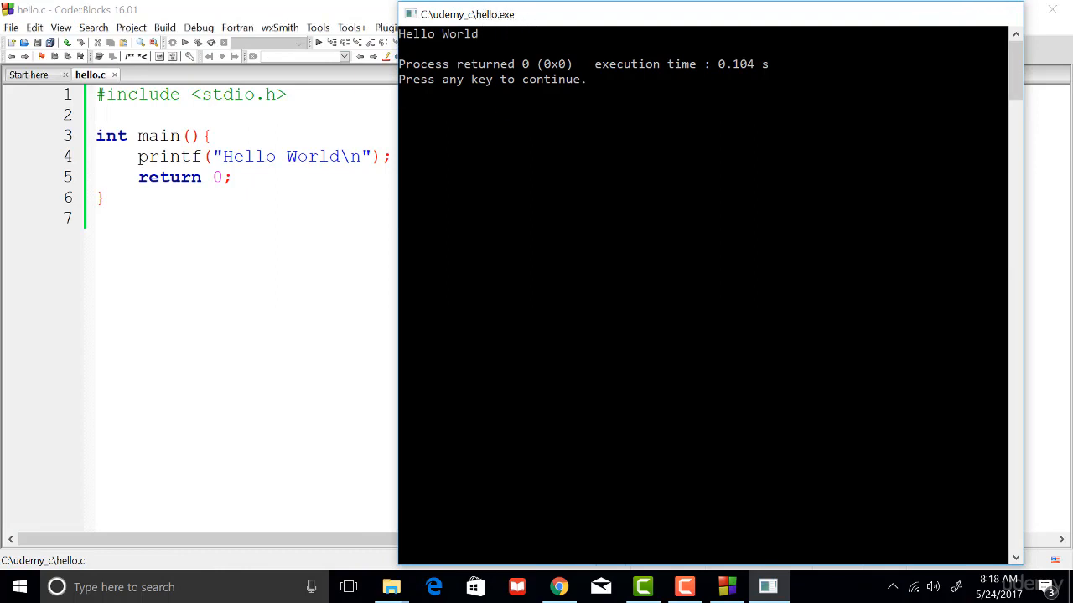
{"action": "left_click", "coordinate": [379, 212]}
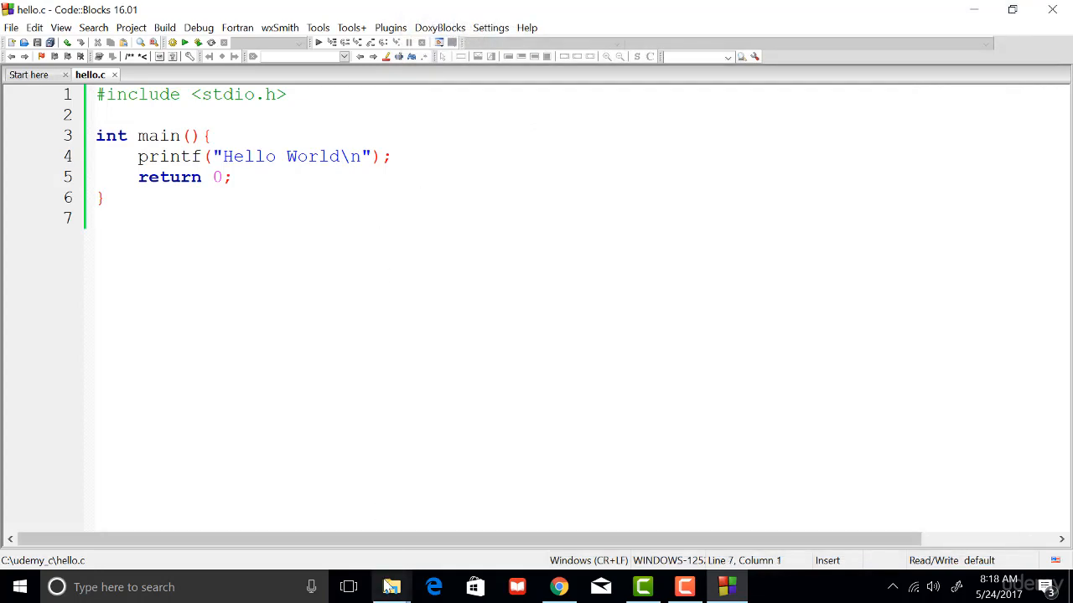
Switch to File Explorer and open the udemy_c folder on the Windows (C:) drive.
{"action": "mouse_move", "coordinate": [391, 586]}
{"action": "mouse_move", "coordinate": [484, 536]}
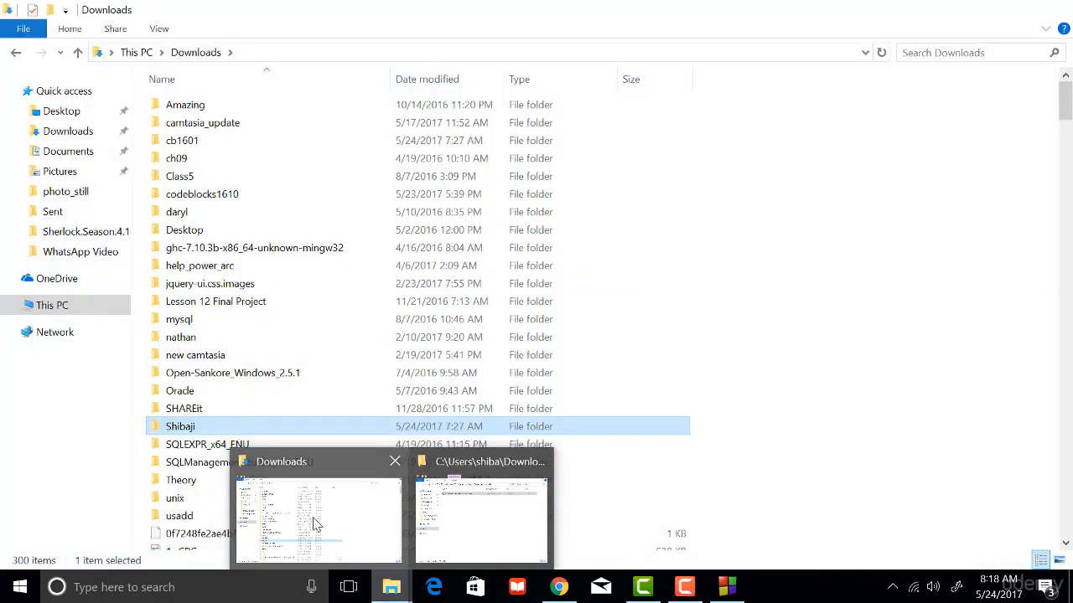
{"action": "left_click", "coordinate": [314, 523]}
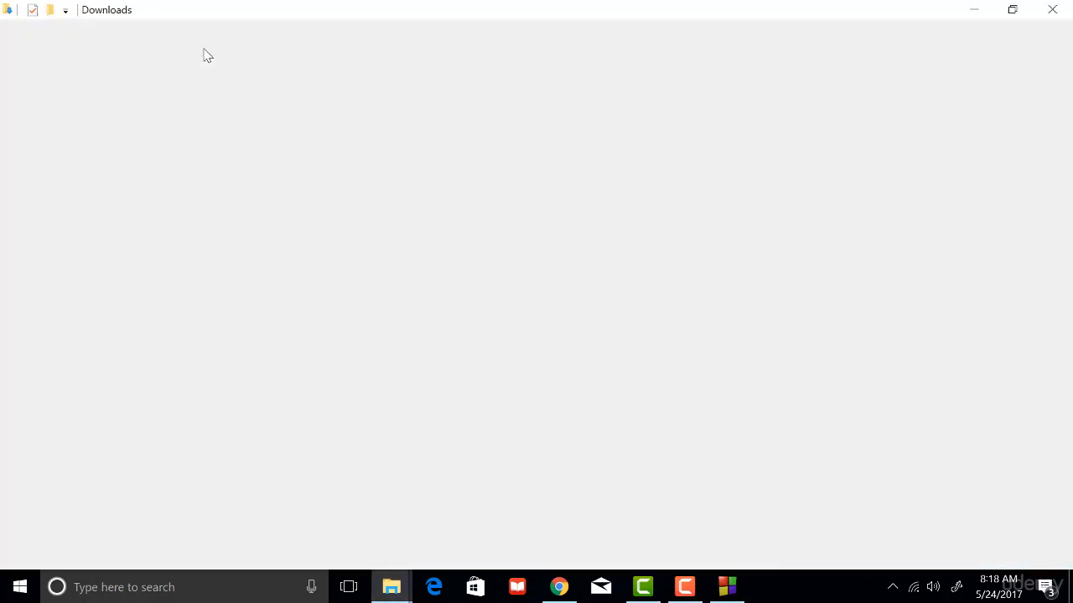
{"action": "left_click", "coordinate": [59, 309]}
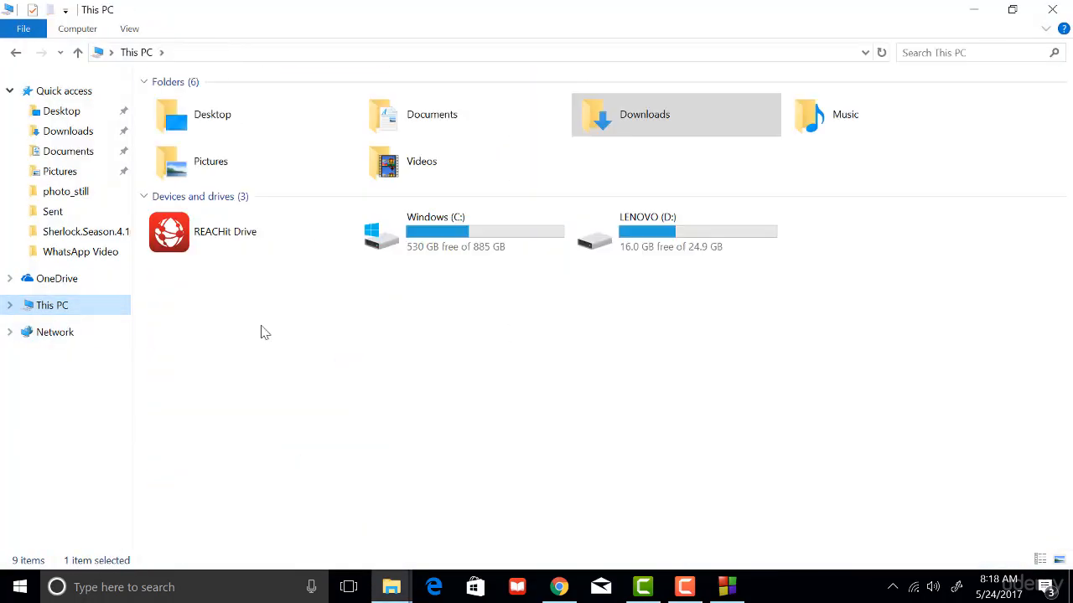
{"action": "double_click", "coordinate": [426, 246]}
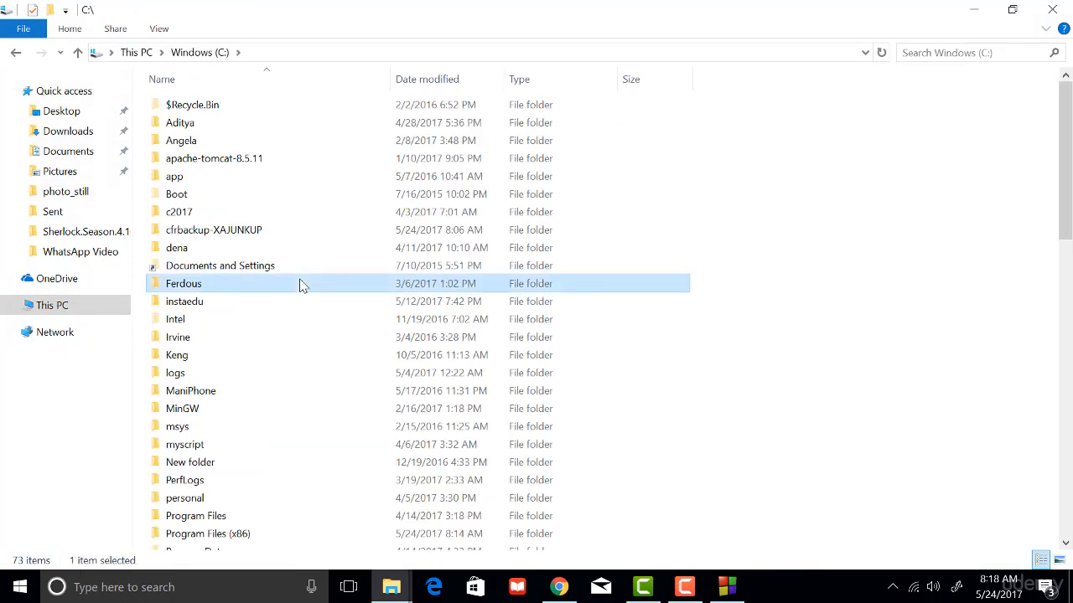
{"action": "key", "text": "u"}
{"action": "key", "text": "Return"}
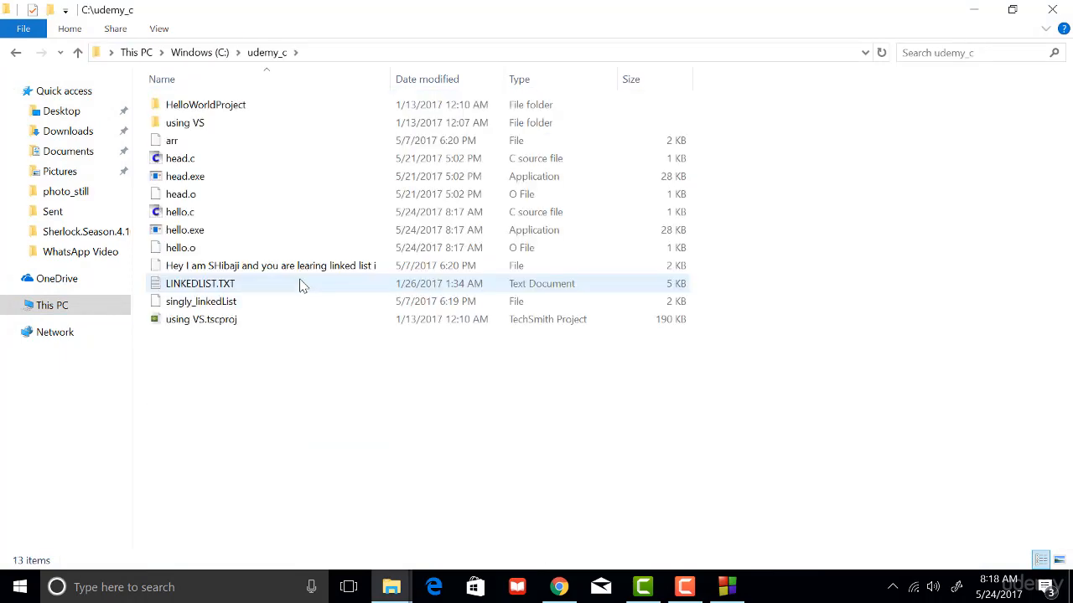
Delete the compiled files hello.exe and hello.o from the udemy_c folder.
{"action": "left_click", "coordinate": [201, 237]}
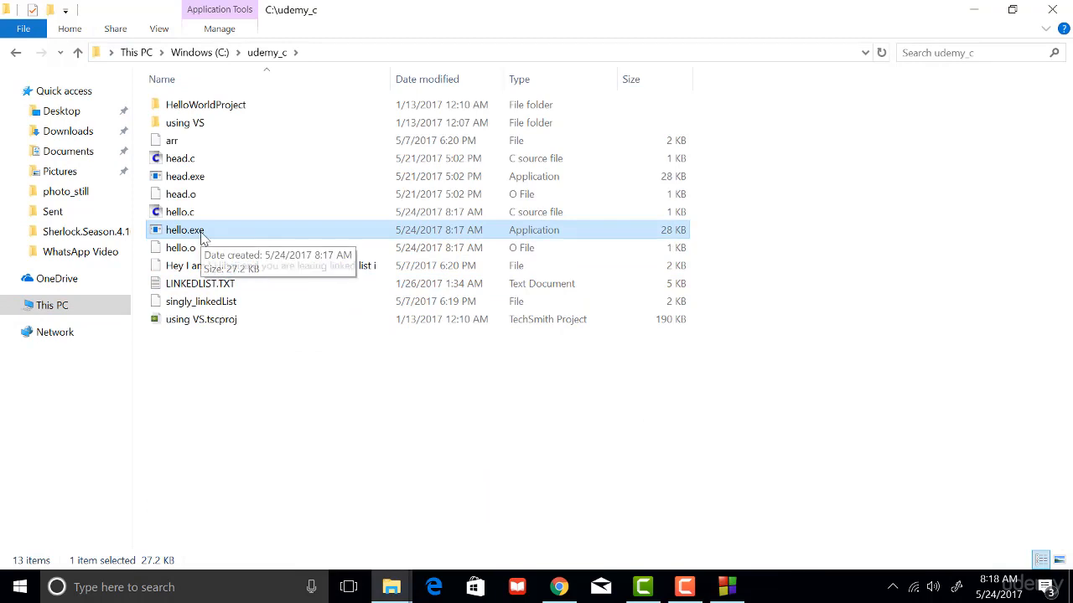
{"action": "key", "text": "Delete"}
{"action": "left_click", "coordinate": [217, 233]}
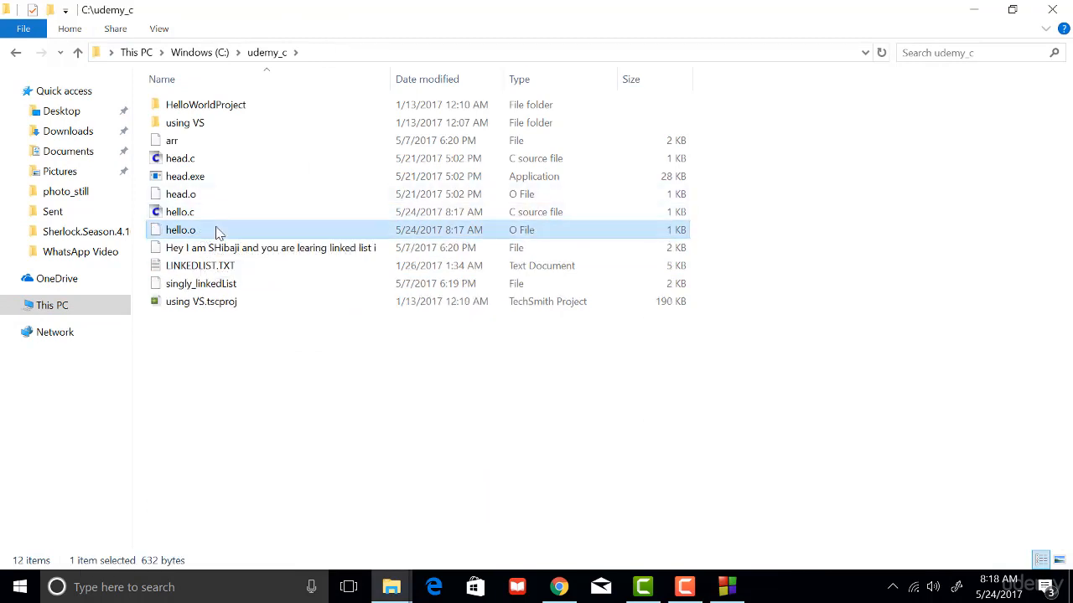
{"action": "key", "text": "Delete"}
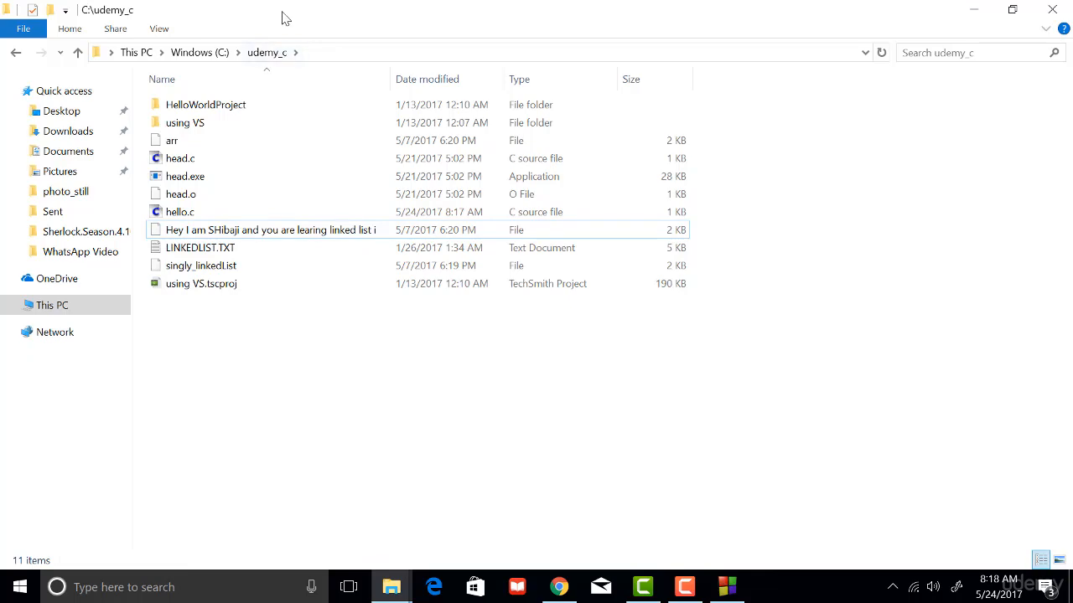
Arrange the Code::Blocks window and the udemy_c folder window side by side on the desktop.
{"action": "double_click", "coordinate": [285, 15]}
{"action": "left_click_drag", "start_coordinate": [518, 82], "coordinate": [996, 42]}
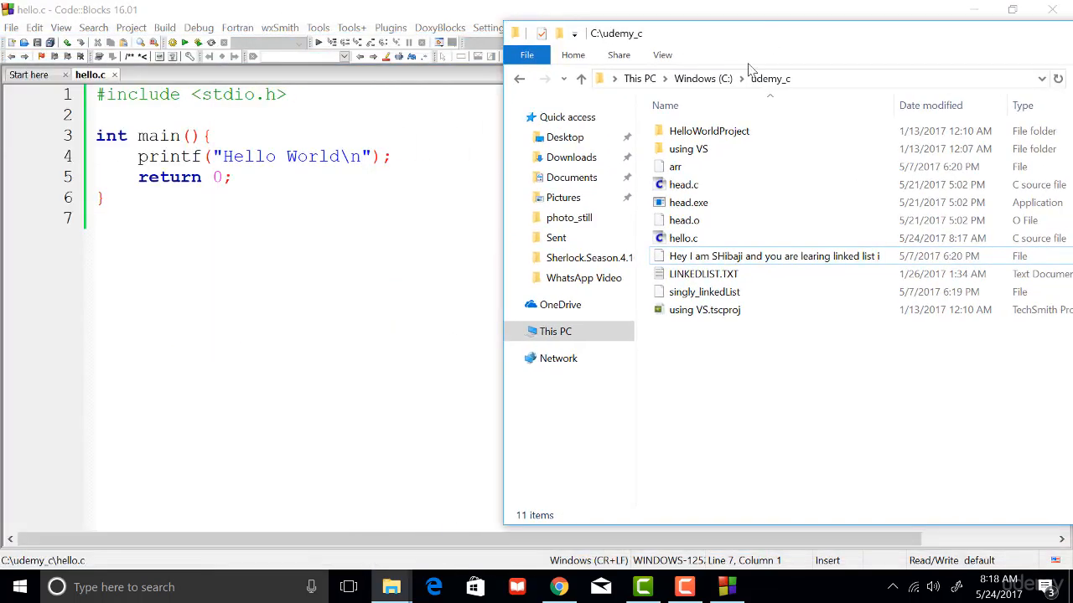
{"action": "double_click", "coordinate": [404, 9]}
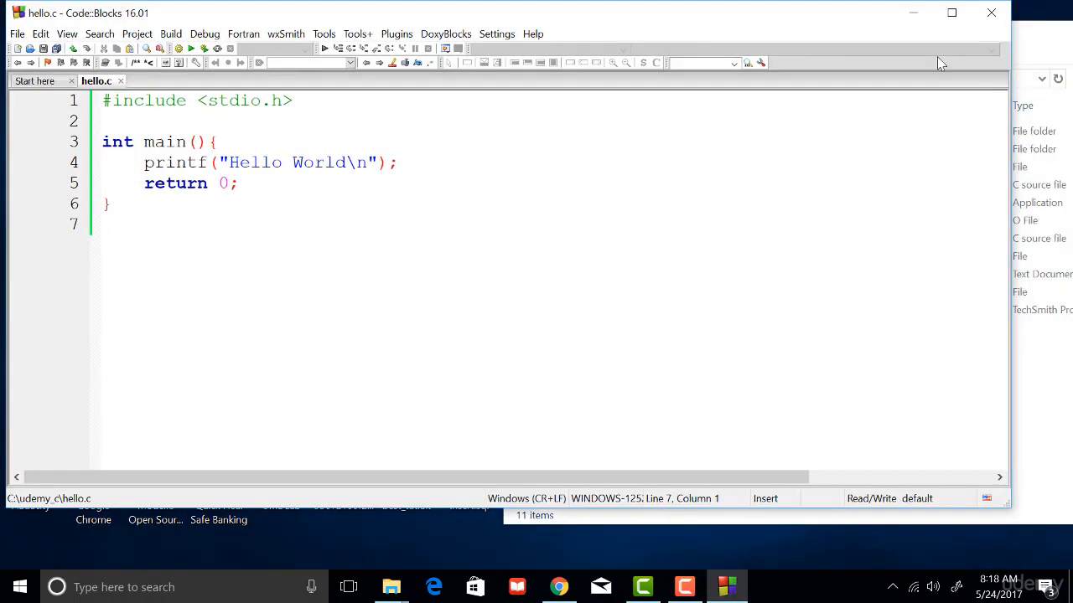
{"action": "left_click_drag", "start_coordinate": [1011, 113], "coordinate": [488, 164]}
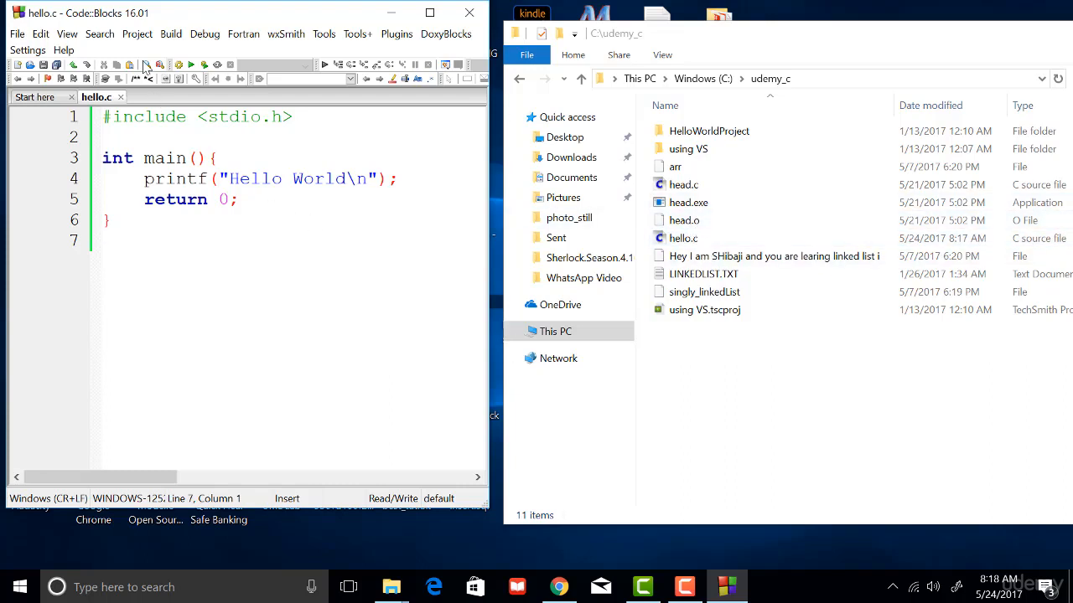
Build and run hello.c with the console clear of the file list, and select the rebuilt hello.exe in udemy_c.
{"action": "left_click", "coordinate": [171, 33]}
{"action": "key", "text": "F9"}
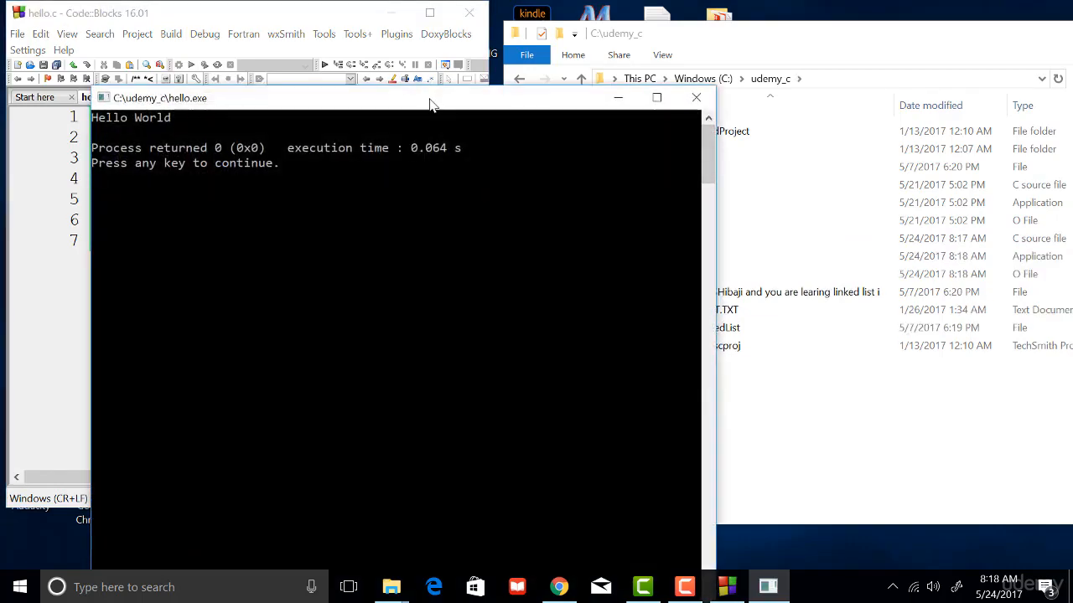
{"action": "left_click_drag", "start_coordinate": [431, 100], "coordinate": [323, 87]}
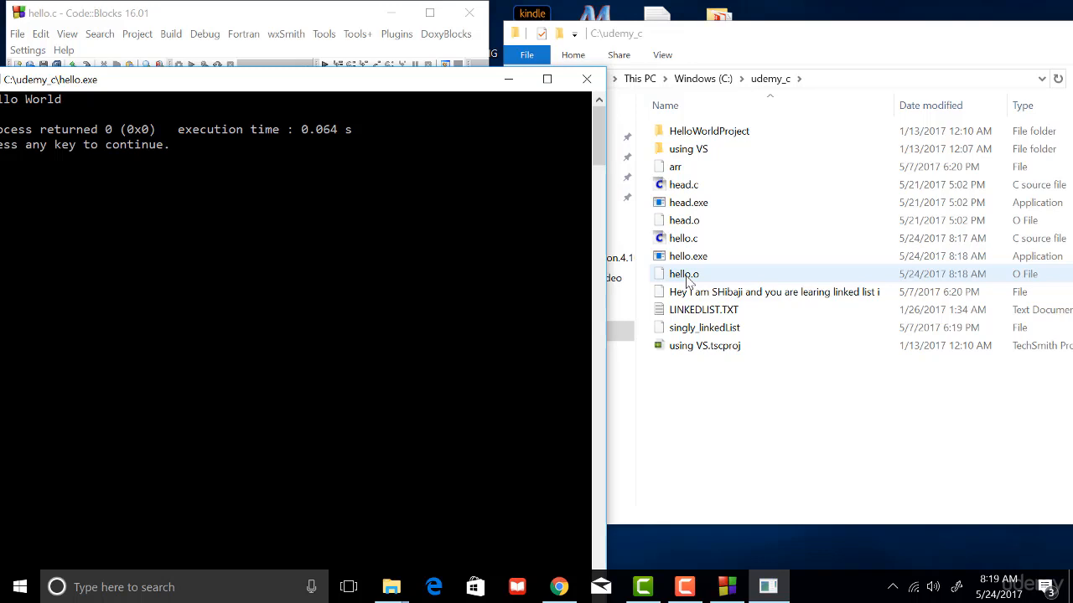
{"action": "left_click", "coordinate": [694, 262]}
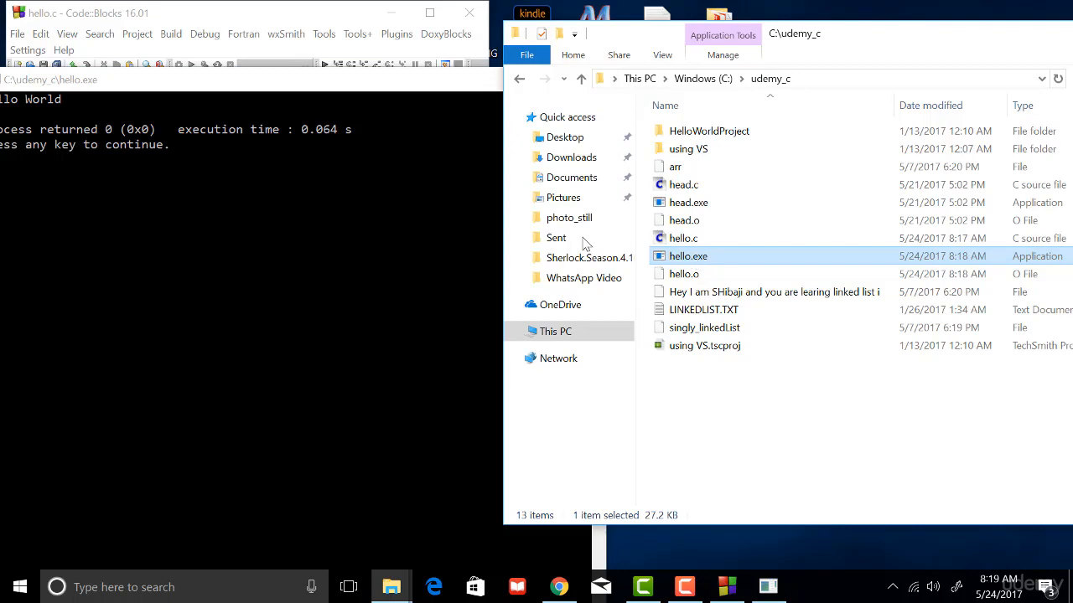
Close the program's output console and maximize the Code::Blocks window.
{"action": "left_click", "coordinate": [380, 198]}
{"action": "left_click_drag", "start_coordinate": [436, 85], "coordinate": [633, 101]}
{"action": "key", "text": "Return"}
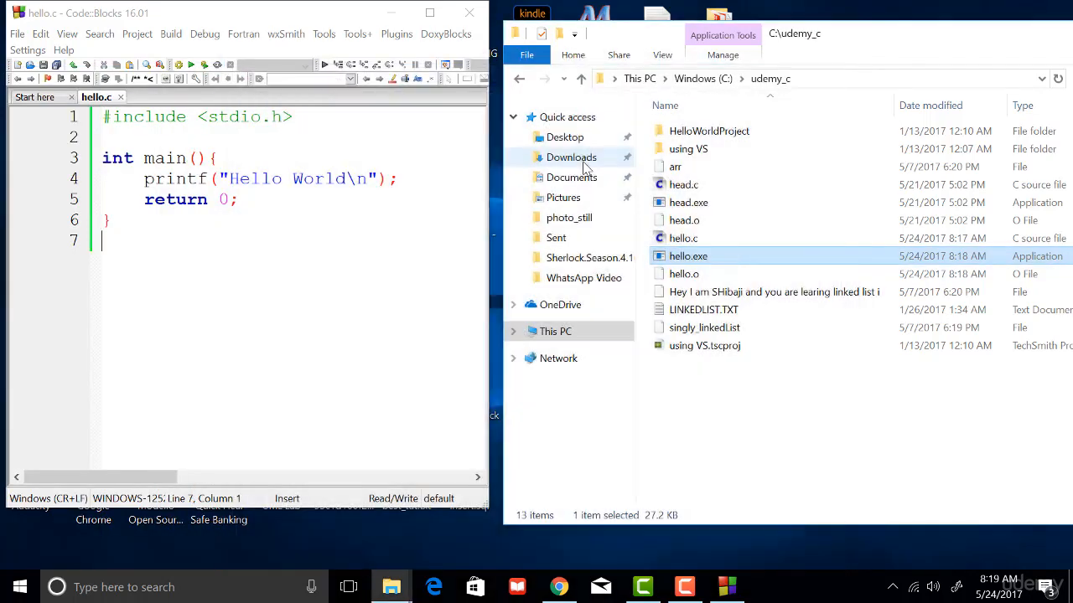
{"action": "double_click", "coordinate": [314, 17]}
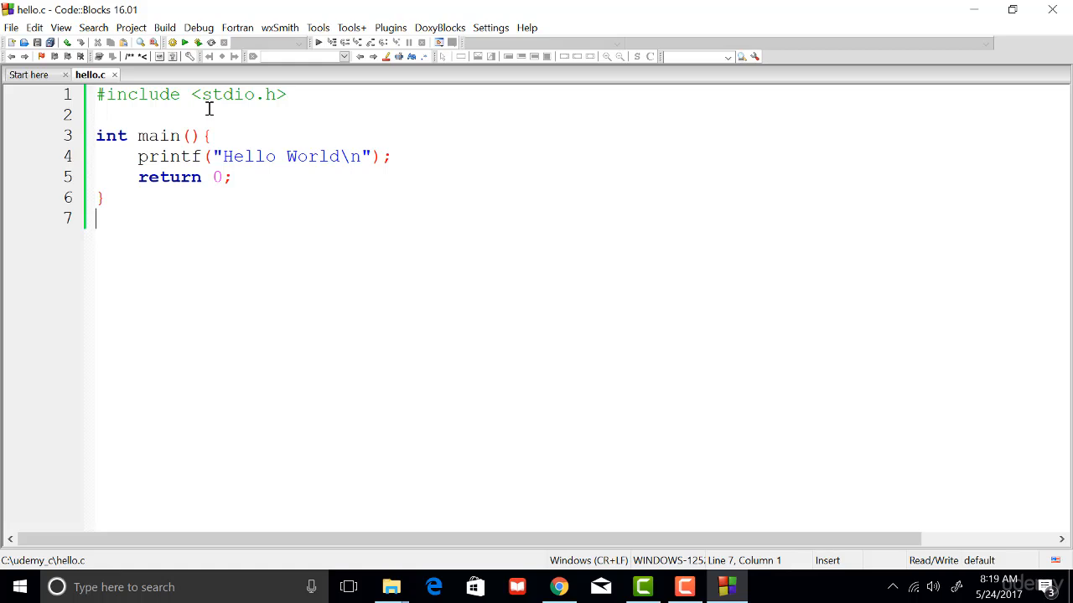
Close all open files and the Start here page so that the editor area is empty.
{"action": "left_click", "coordinate": [11, 27]}
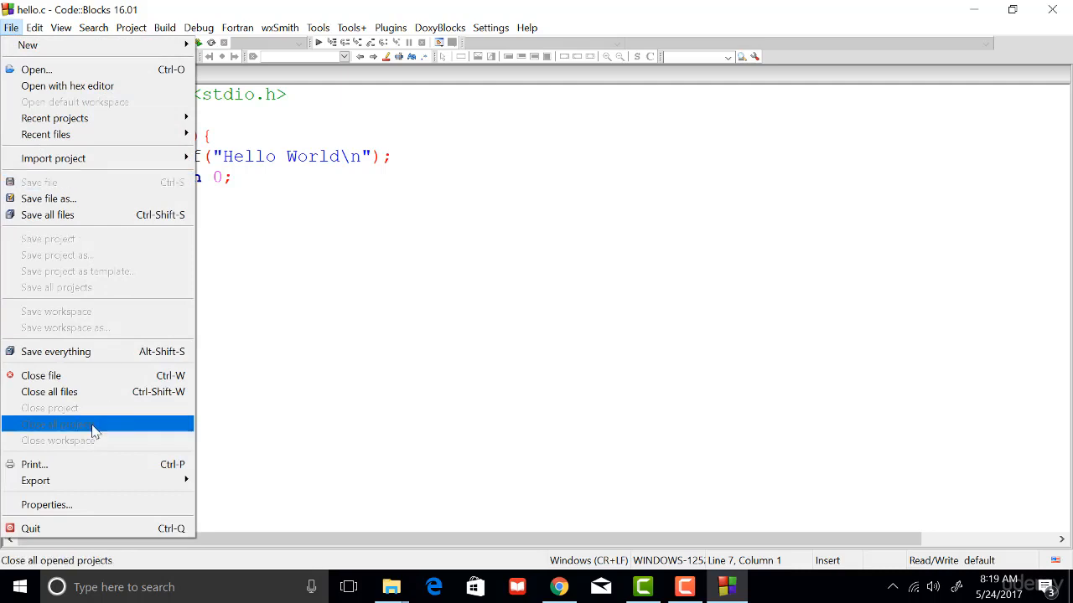
{"action": "left_click", "coordinate": [102, 392]}
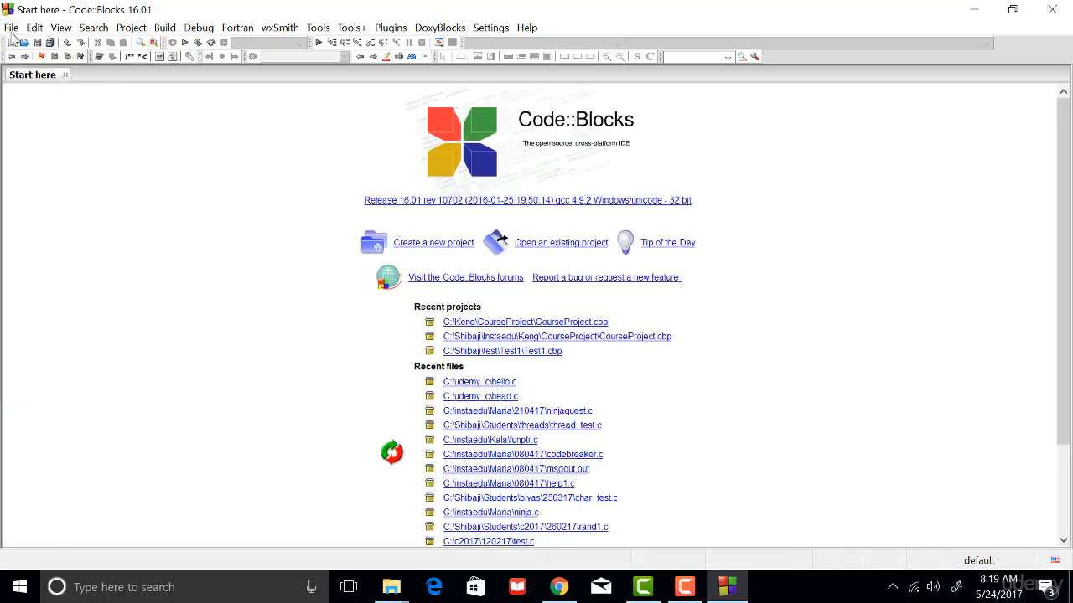
{"action": "left_click", "coordinate": [65, 74]}
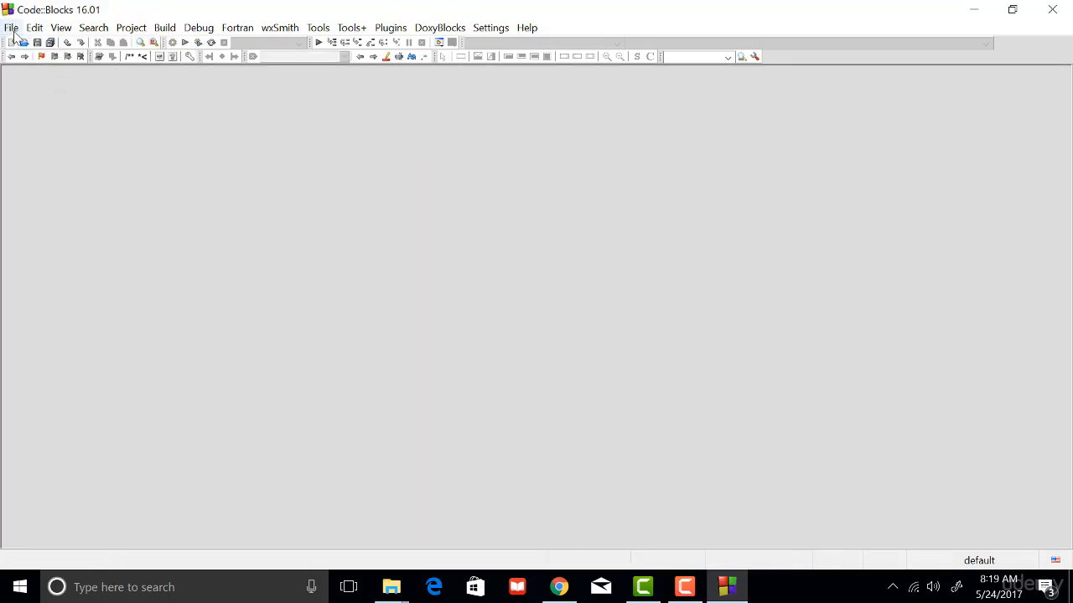
Start a new project from the Console application template.
{"action": "left_click", "coordinate": [13, 30]}
{"action": "mouse_move", "coordinate": [24, 46]}
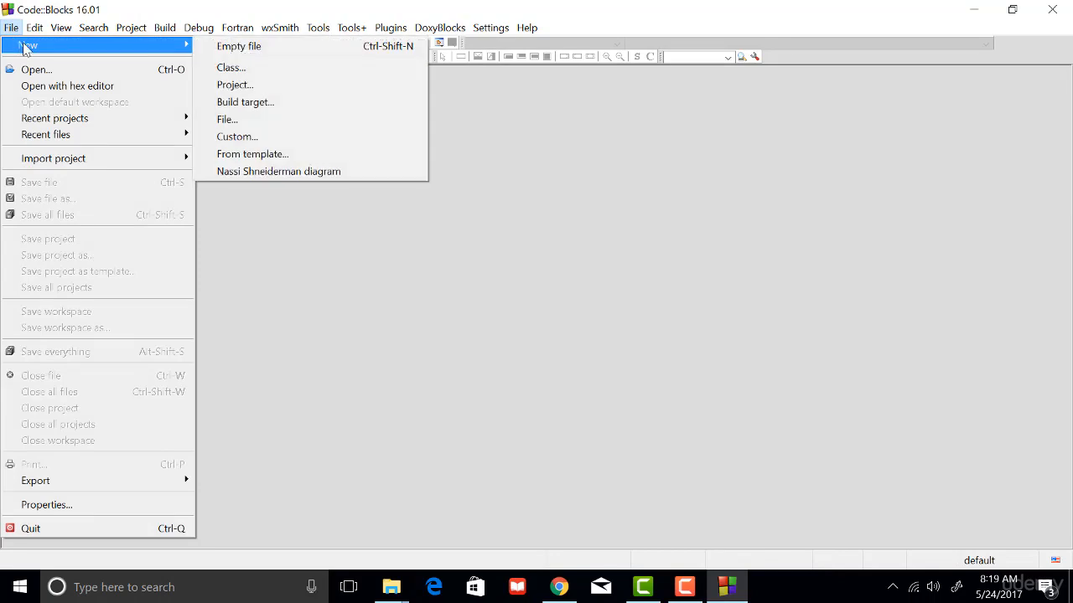
{"action": "left_click", "coordinate": [262, 87]}
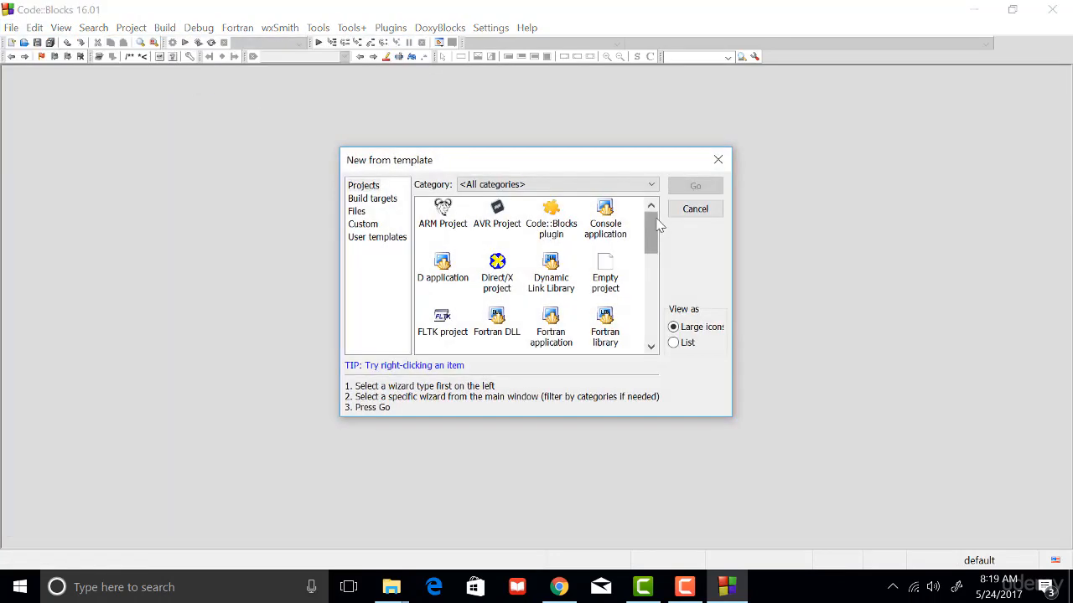
{"action": "left_click", "coordinate": [604, 229]}
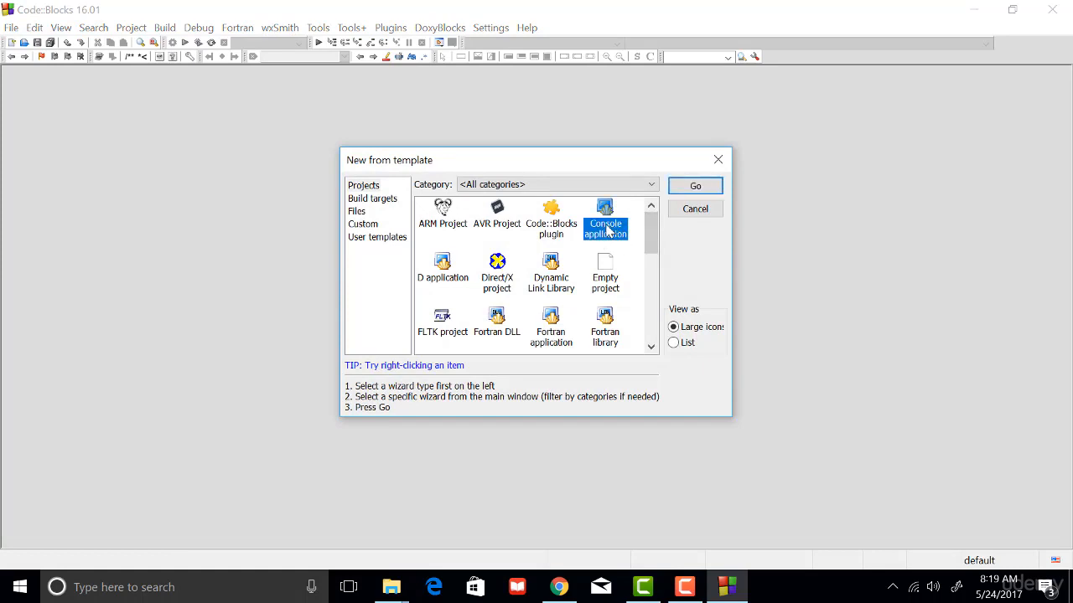
{"action": "left_click", "coordinate": [689, 186]}
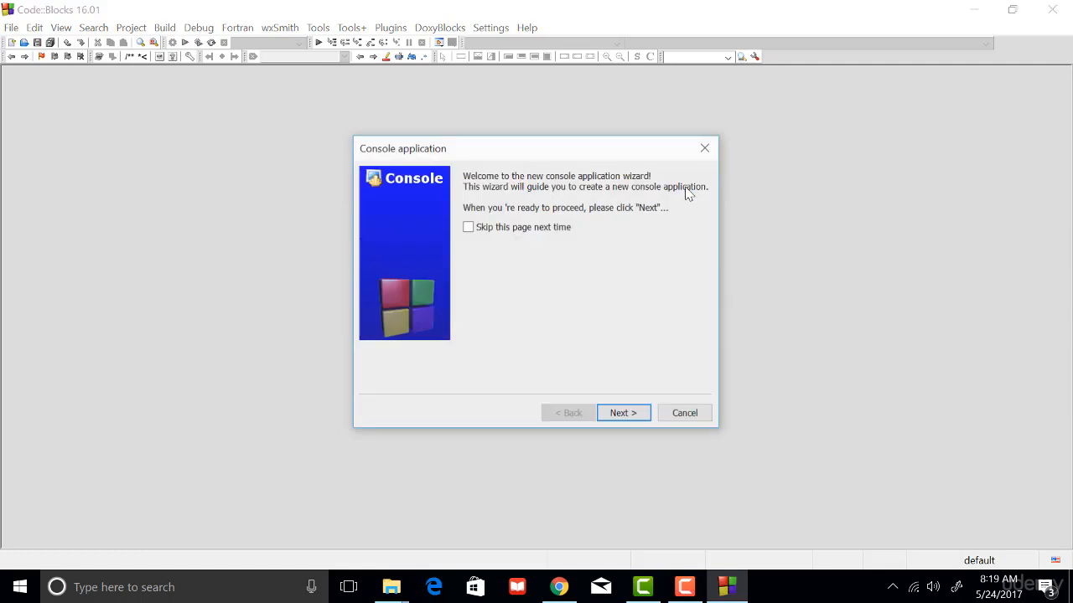
Continue past the wizard's welcome page and choose C as the project language.
{"action": "left_click", "coordinate": [638, 416]}
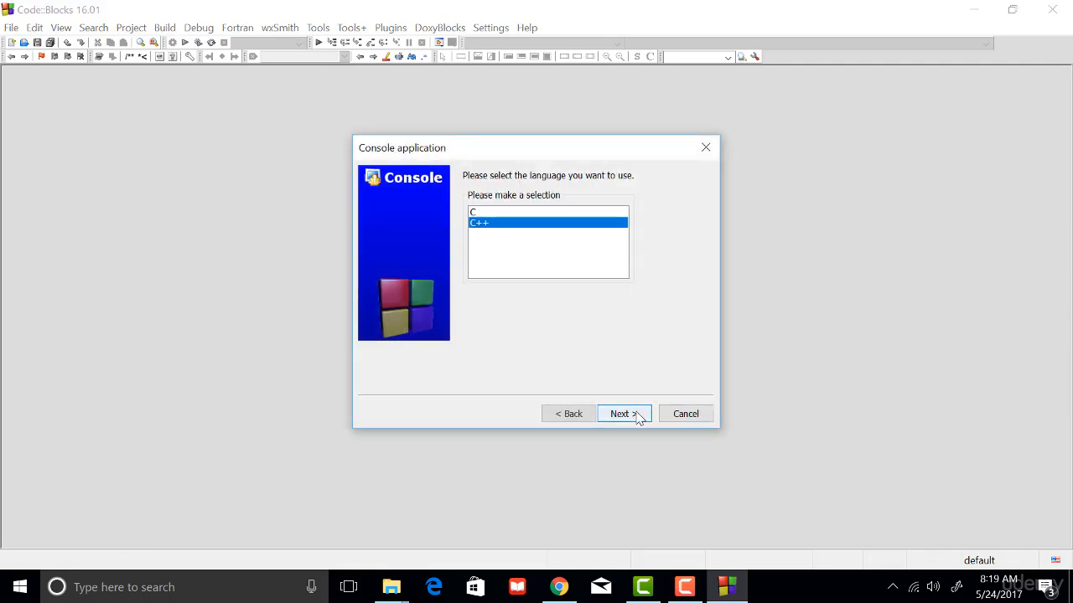
{"action": "left_click", "coordinate": [540, 212]}
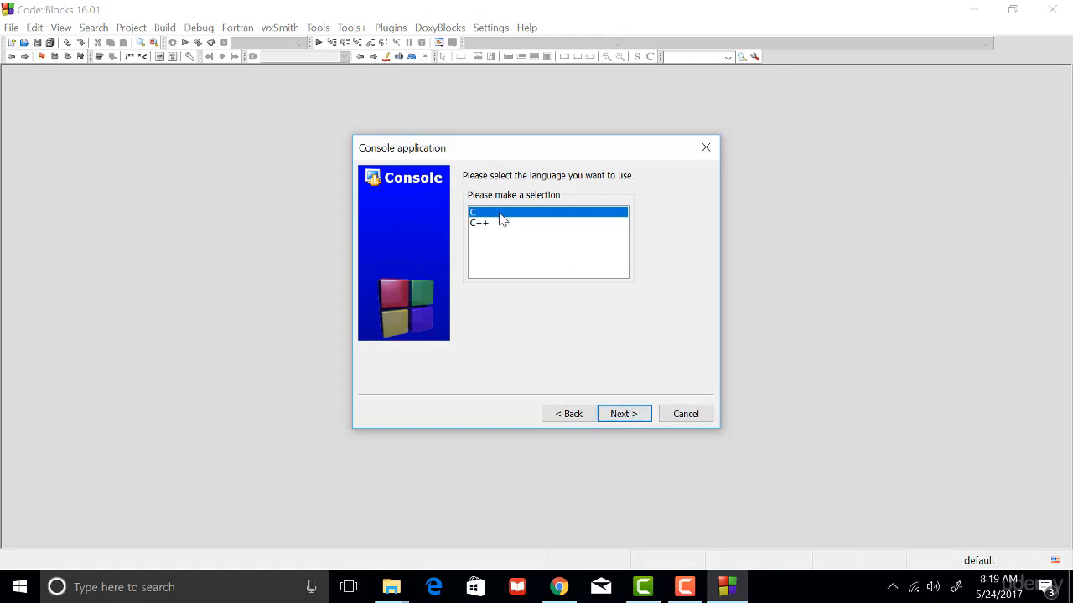
{"action": "left_click", "coordinate": [635, 414]}
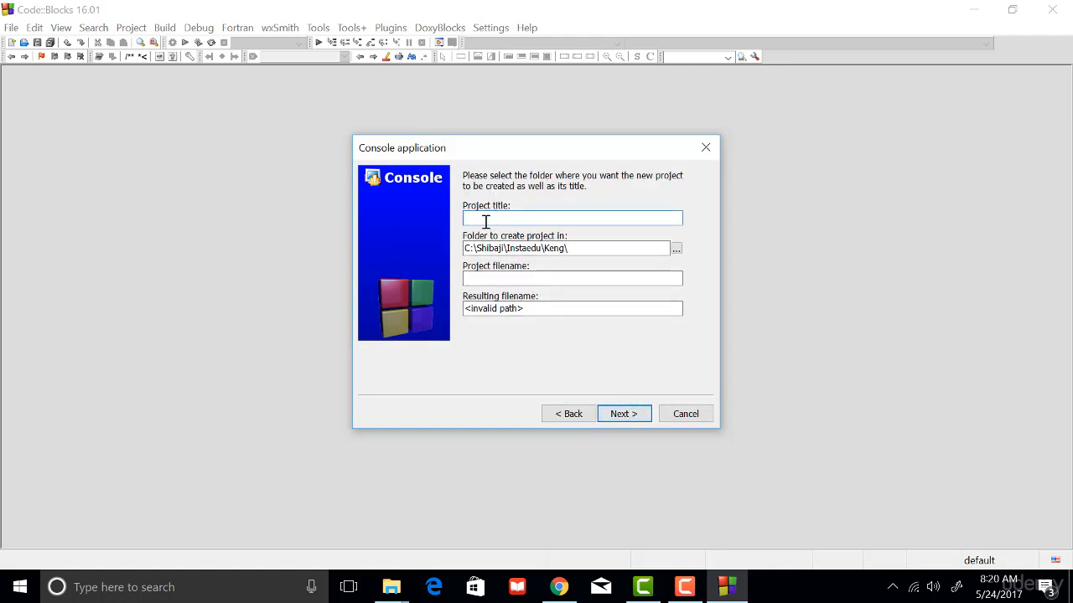
Create a folder named test_project inside the author's personally named folder on drive C and choose it as the project location.
{"action": "left_click", "coordinate": [675, 249]}
{"action": "scroll", "coordinate": [582, 270], "scroll_direction": "down", "scroll_amount": 1}
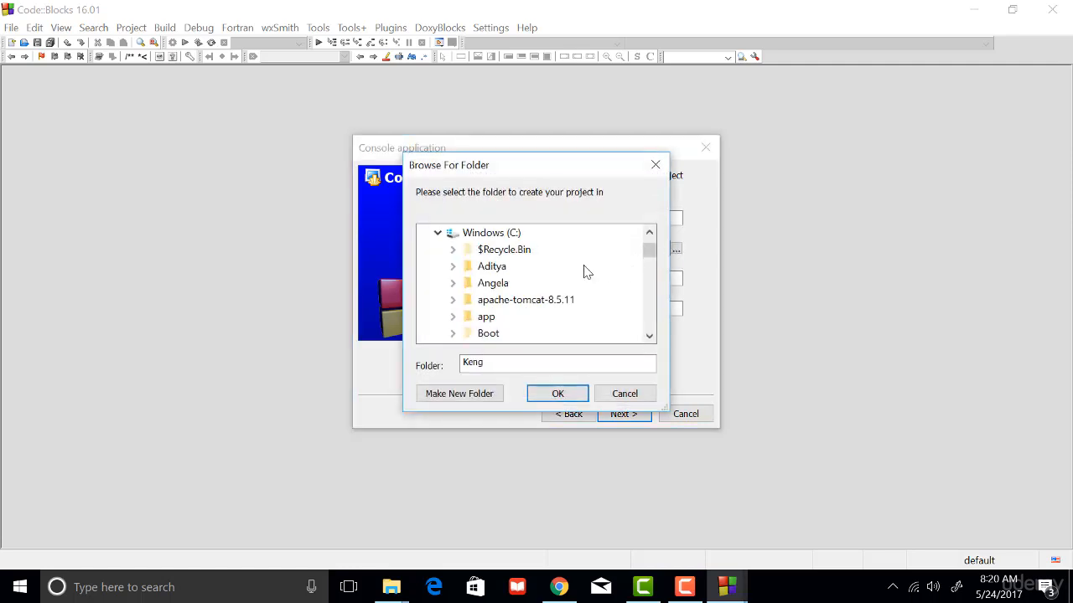
{"action": "left_click", "coordinate": [507, 236]}
{"action": "scroll", "coordinate": [582, 276], "scroll_direction": "down", "scroll_amount": 10}
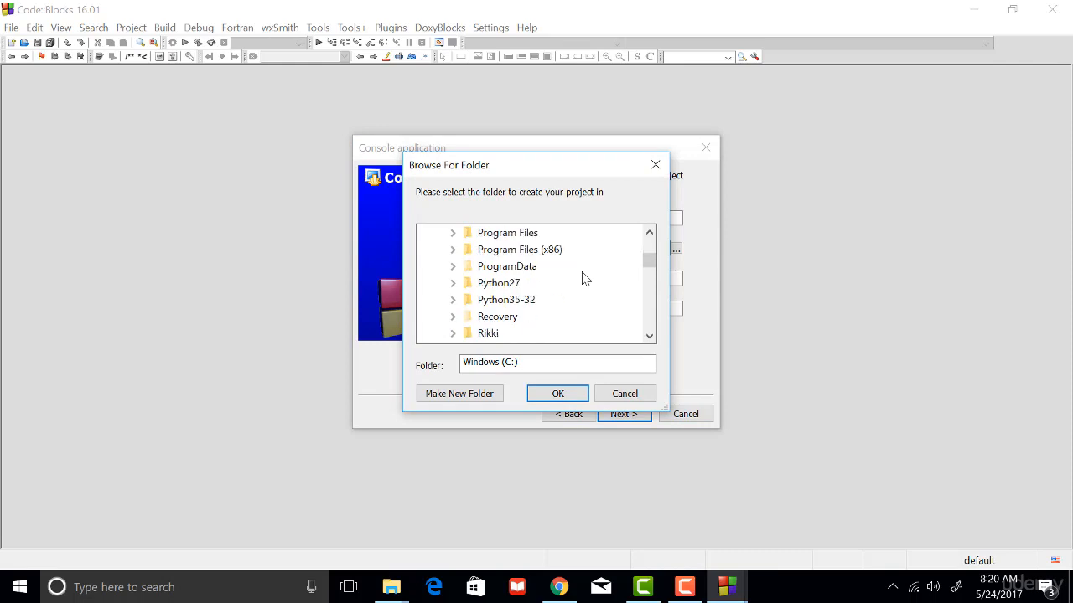
{"action": "scroll", "coordinate": [585, 278], "scroll_direction": "down", "scroll_amount": 2}
{"action": "left_click", "coordinate": [498, 285]}
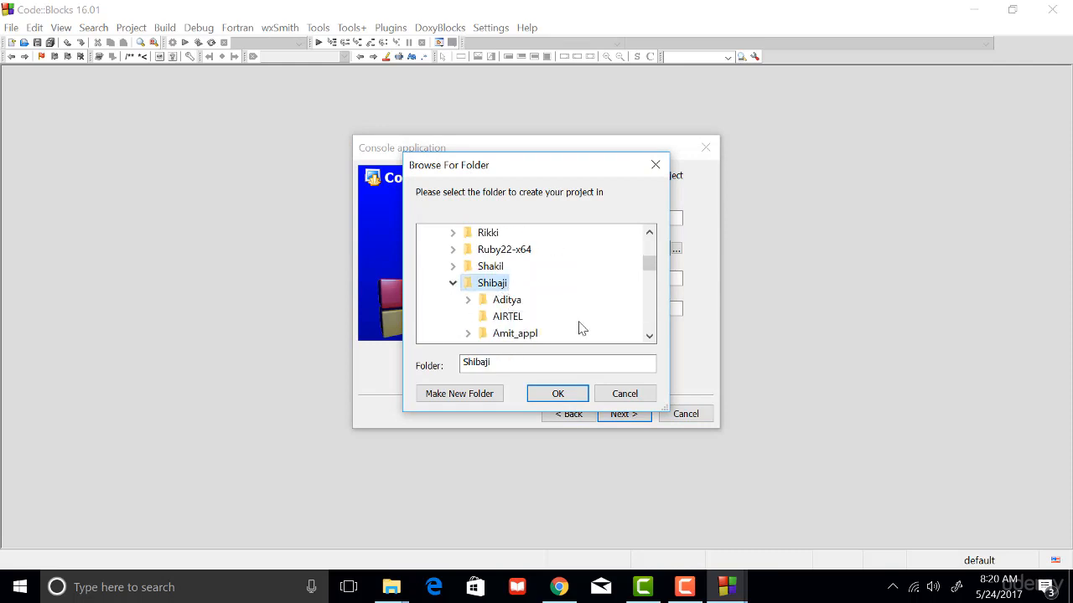
{"action": "left_click", "coordinate": [481, 398]}
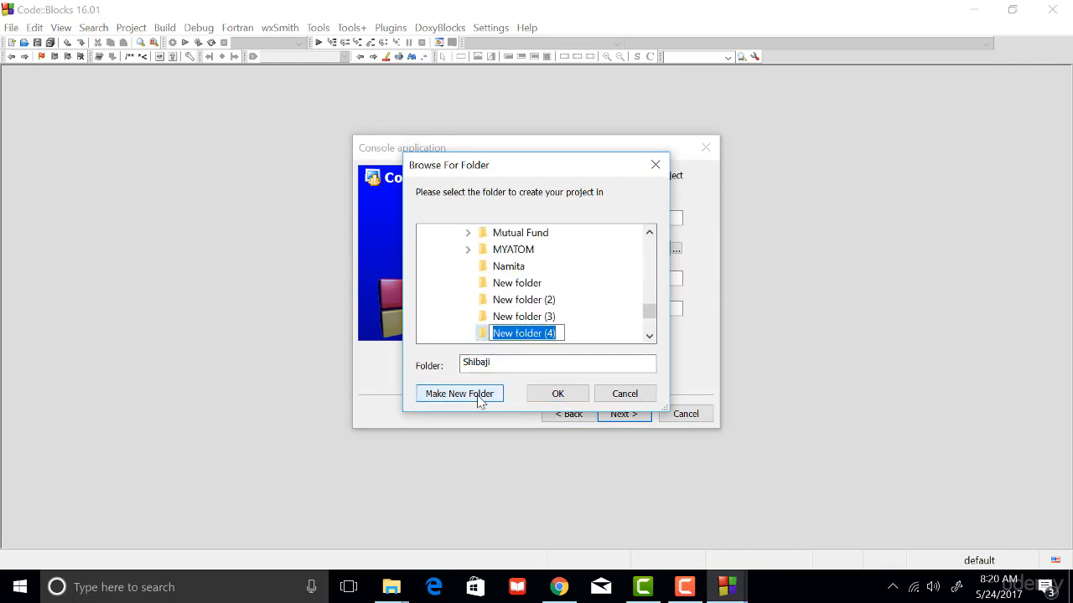
{"action": "type", "text": "test"}
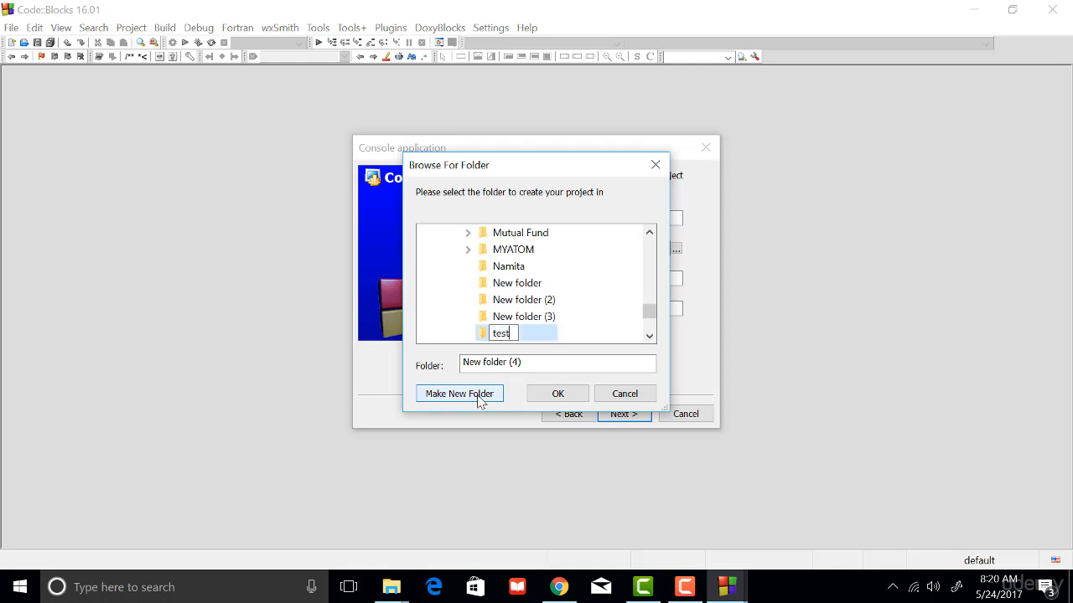
{"action": "type", "text": "_project"}
{"action": "key", "text": "Return"}
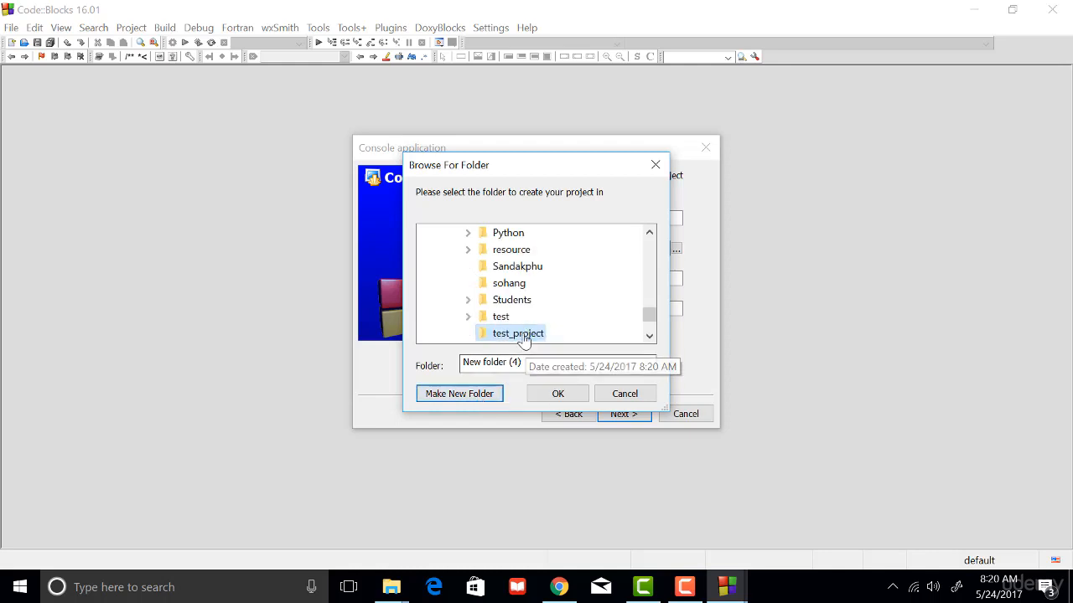
{"action": "left_click", "coordinate": [558, 394]}
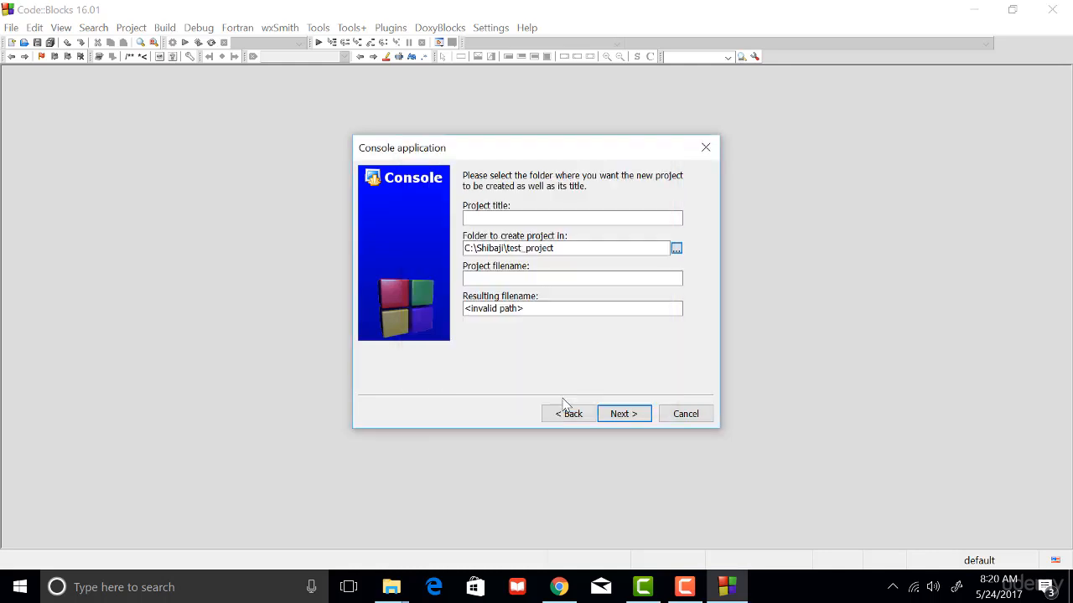
Set the project title to Hello.
{"action": "left_click_drag", "start_coordinate": [567, 249], "coordinate": [453, 234]}
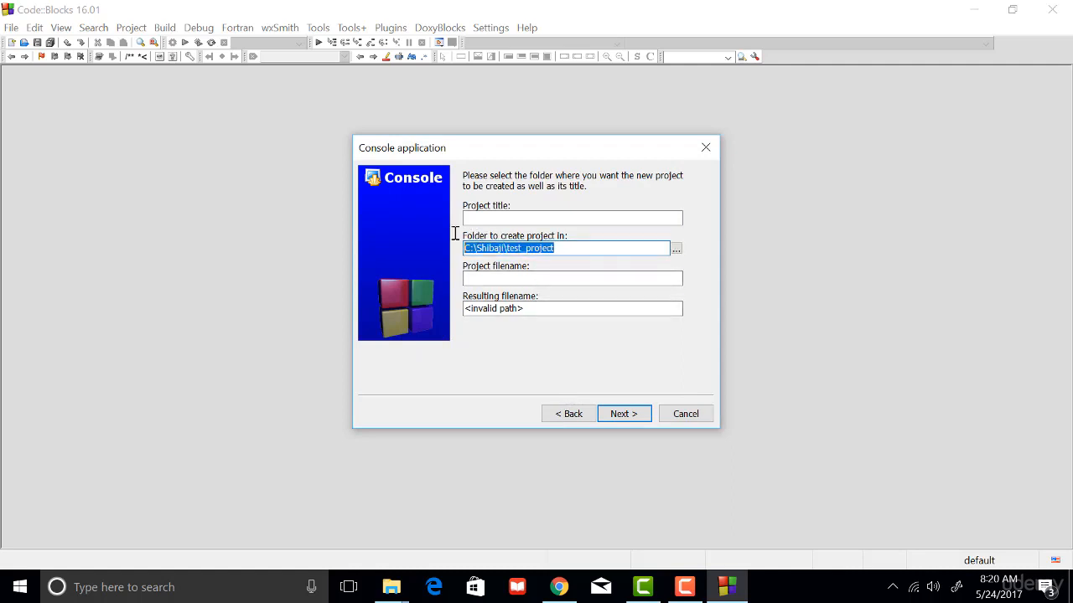
{"action": "left_click", "coordinate": [615, 220]}
{"action": "type", "text": "Hello"}
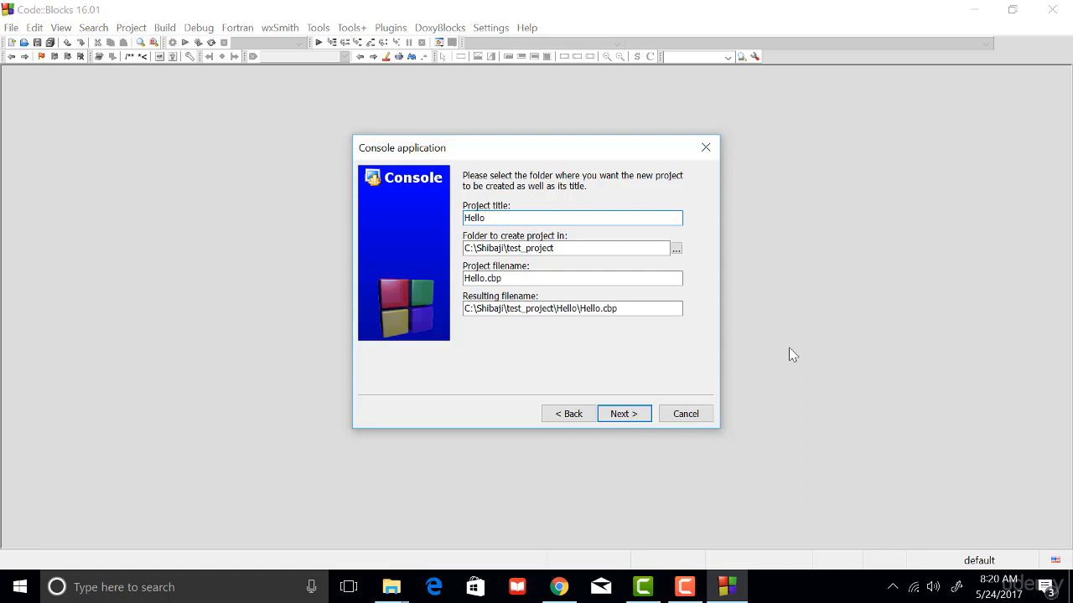
Examine how the project title, location folder and project filename make up the resulting path of the Hello project.
{"action": "left_click", "coordinate": [509, 280]}
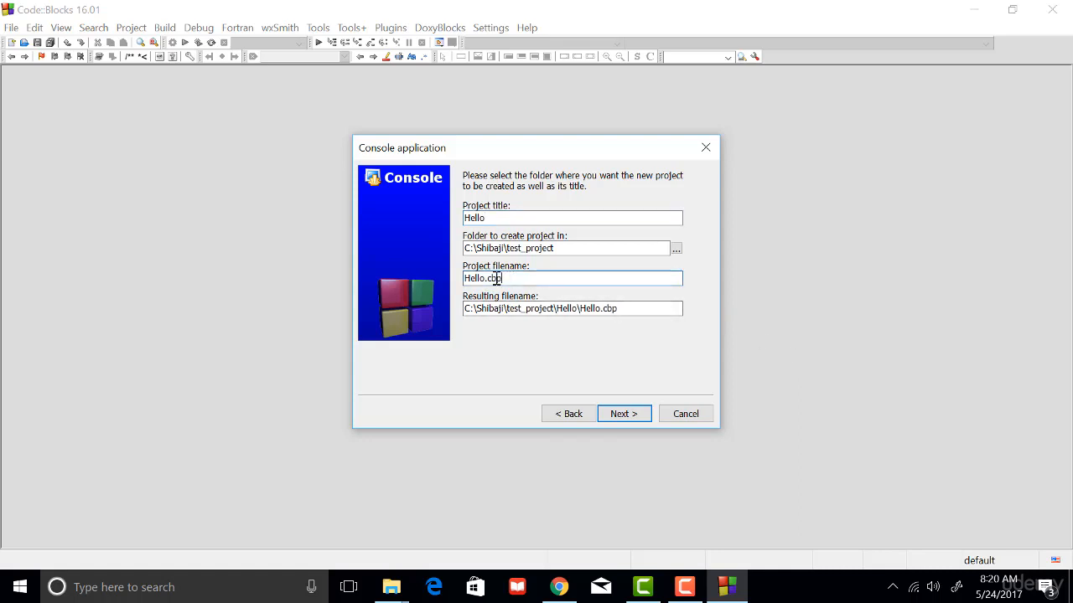
{"action": "left_click_drag", "start_coordinate": [496, 279], "coordinate": [465, 281]}
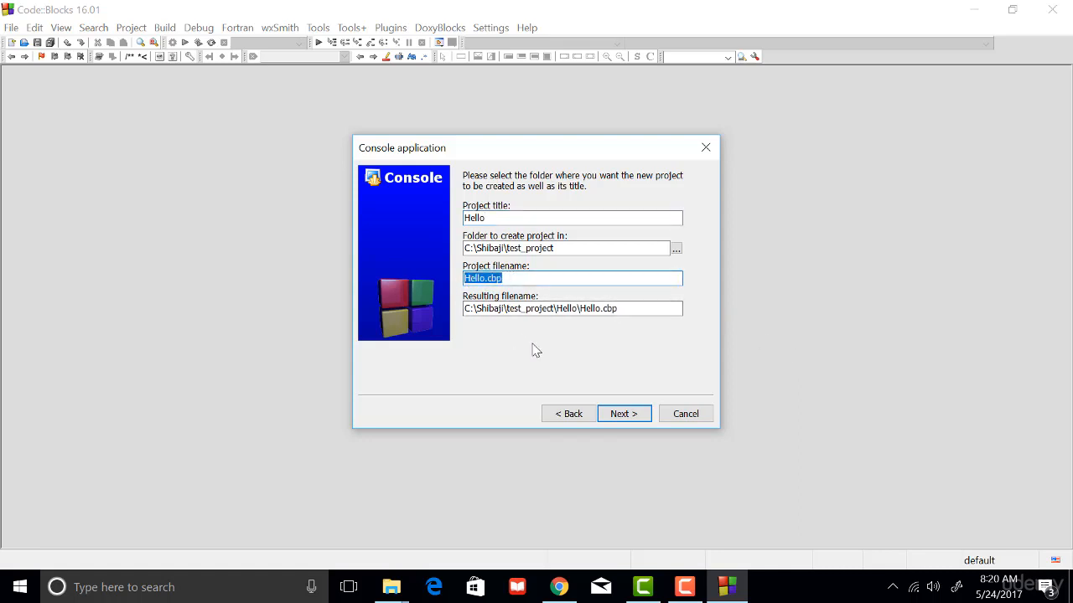
{"action": "left_click", "coordinate": [515, 279]}
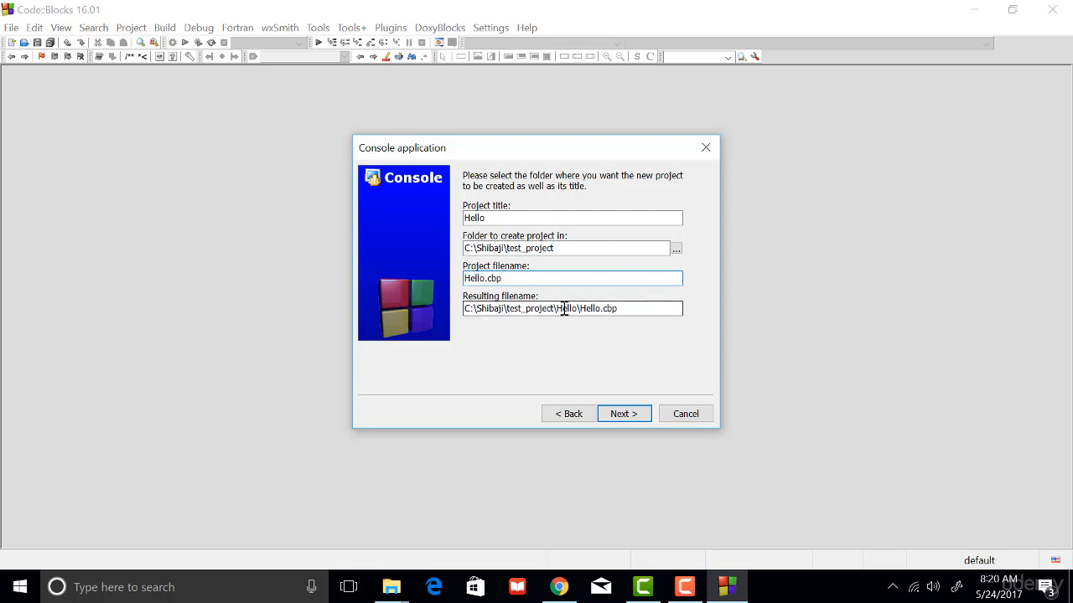
{"action": "left_click_drag", "start_coordinate": [556, 309], "coordinate": [629, 309]}
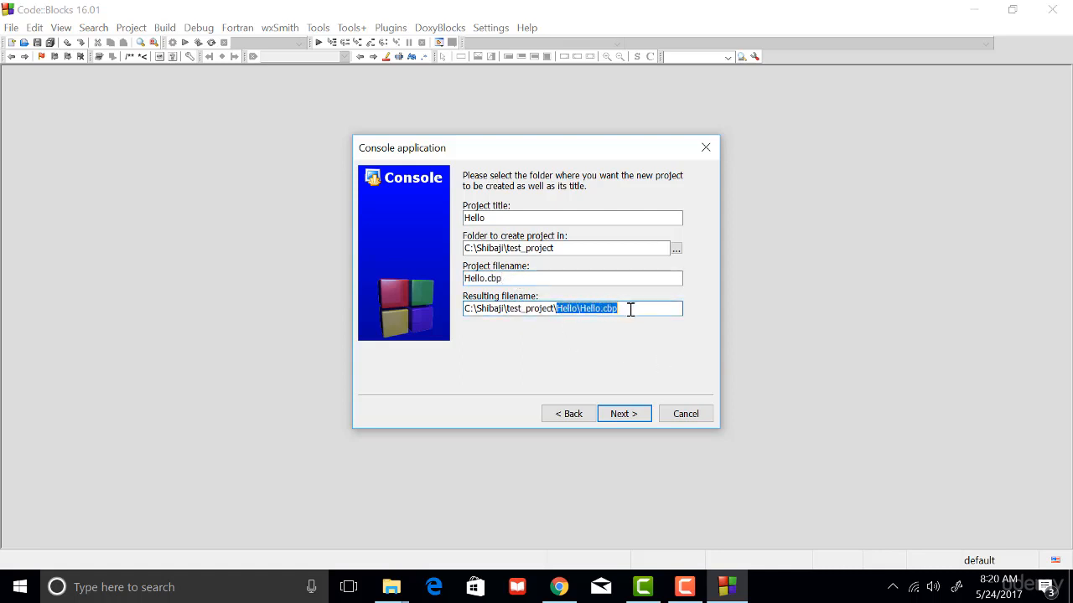
{"action": "left_click", "coordinate": [630, 309]}
{"action": "left_click_drag", "start_coordinate": [485, 218], "coordinate": [463, 218]}
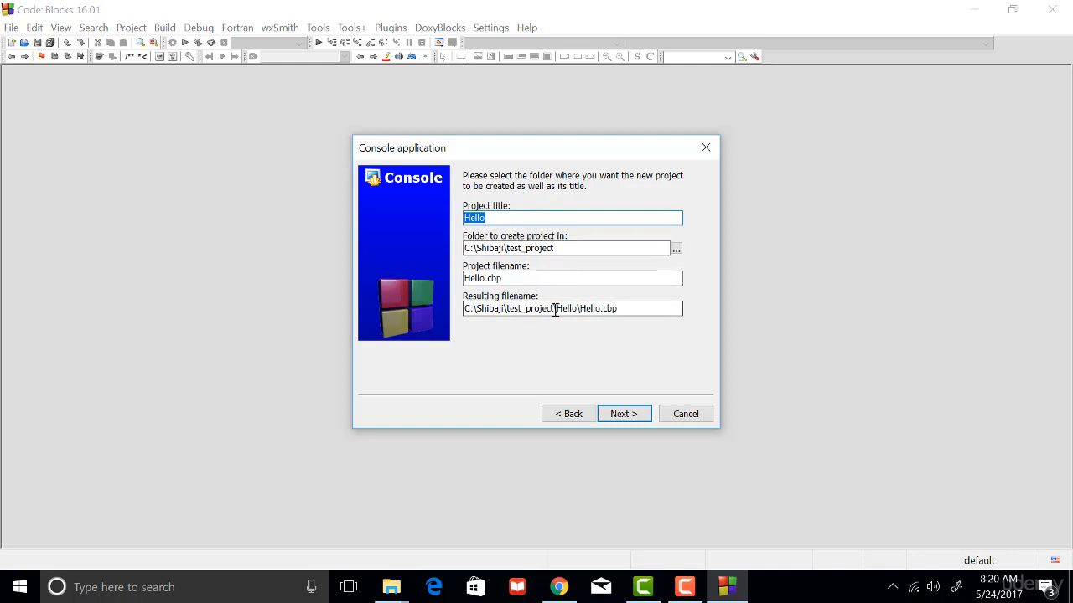
{"action": "left_click_drag", "start_coordinate": [555, 309], "coordinate": [578, 309]}
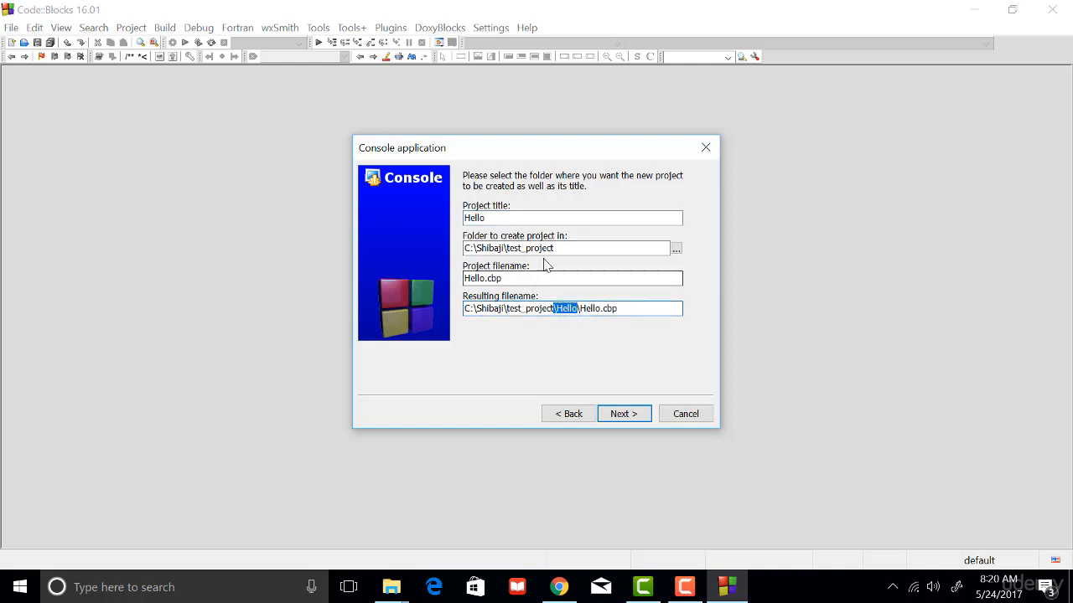
{"action": "left_click_drag", "start_coordinate": [556, 248], "coordinate": [457, 249]}
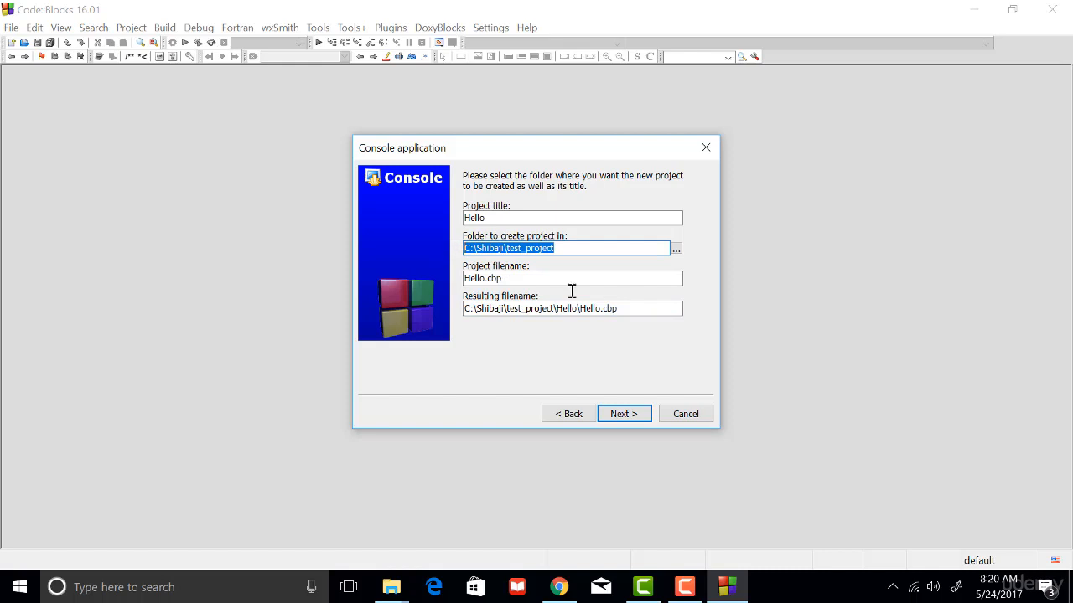
{"action": "left_click_drag", "start_coordinate": [555, 309], "coordinate": [573, 310]}
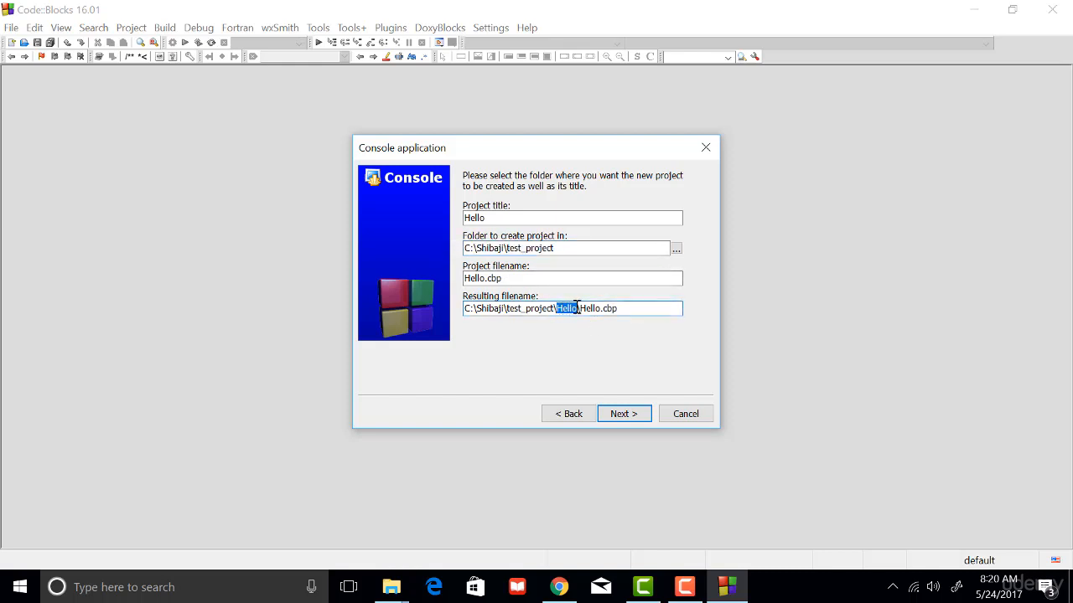
{"action": "left_click_drag", "start_coordinate": [487, 218], "coordinate": [453, 221]}
{"action": "left_click_drag", "start_coordinate": [582, 308], "coordinate": [624, 308]}
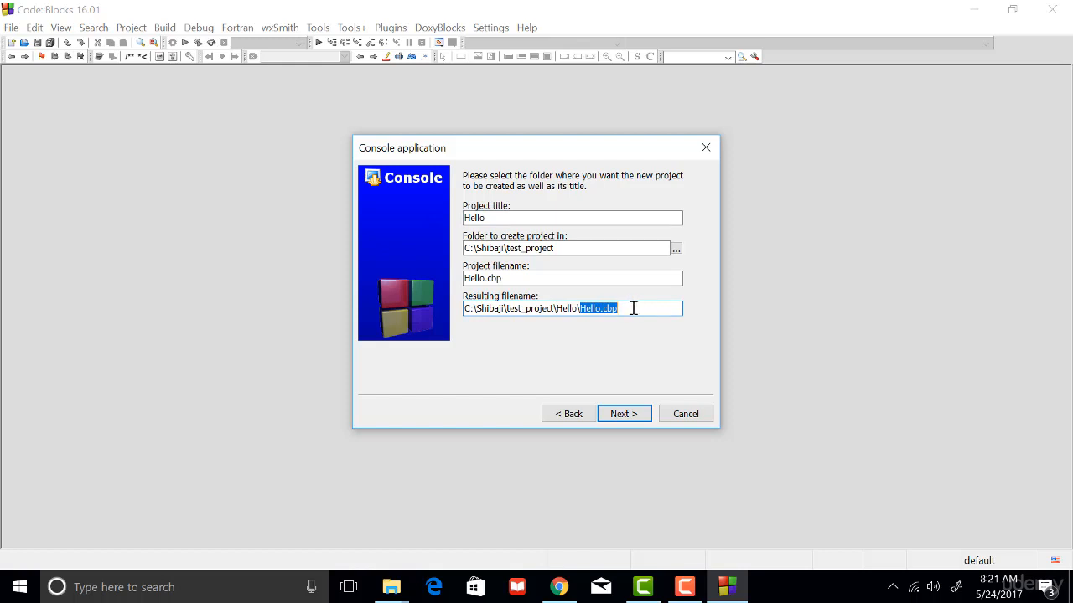
Accept the project details and finish the wizard with the GNU GCC Compiler and both Debug and Release configurations.
{"action": "left_click", "coordinate": [621, 416]}
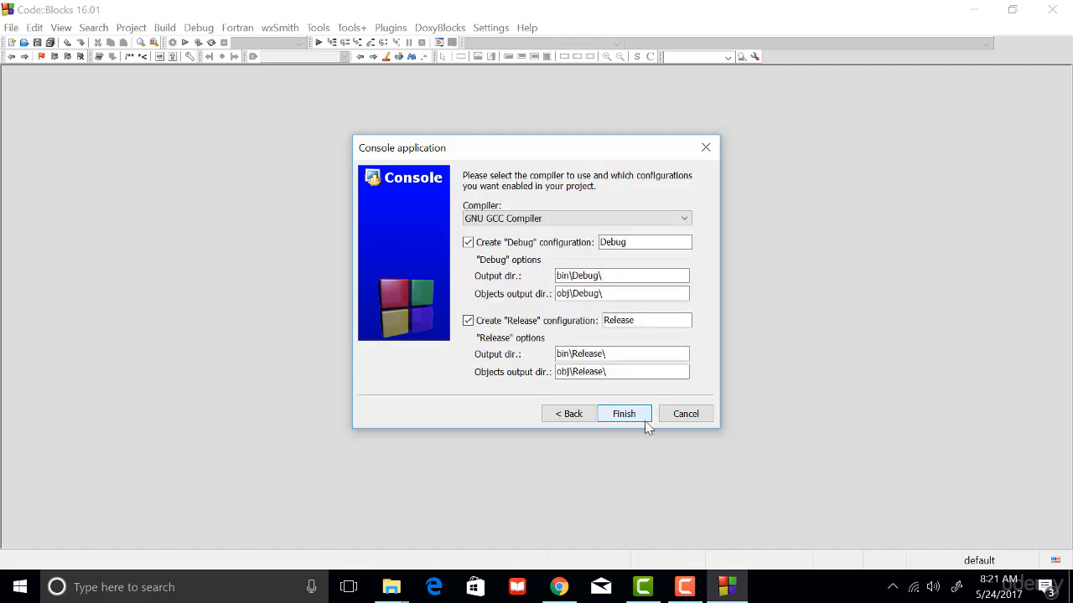
{"action": "left_click", "coordinate": [542, 214]}
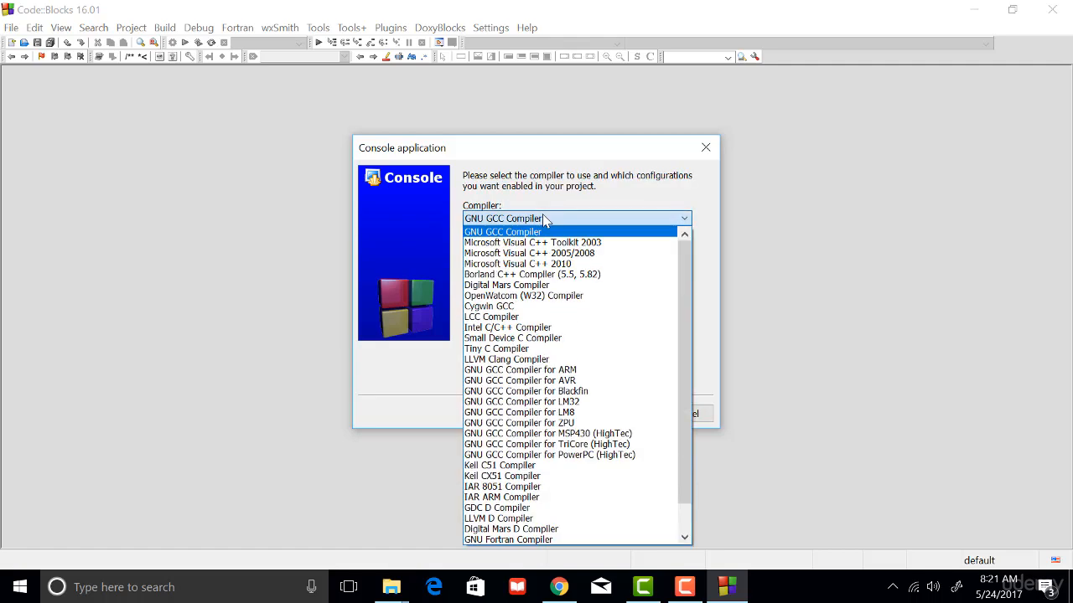
{"action": "left_click", "coordinate": [543, 217]}
{"action": "left_click", "coordinate": [629, 417]}
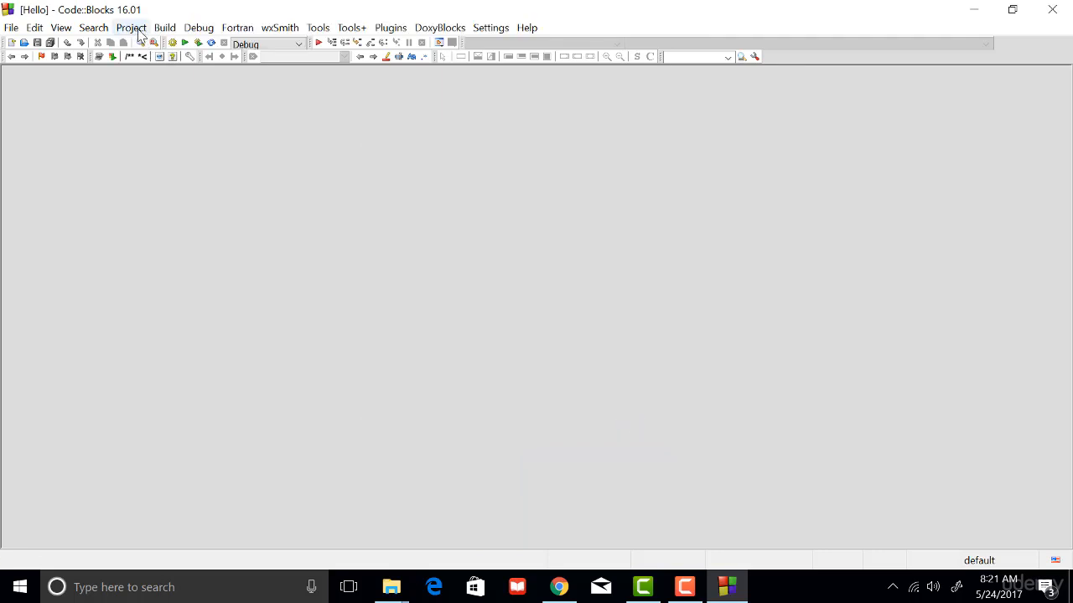
Show the project management pane and widen it.
{"action": "left_click", "coordinate": [134, 29]}
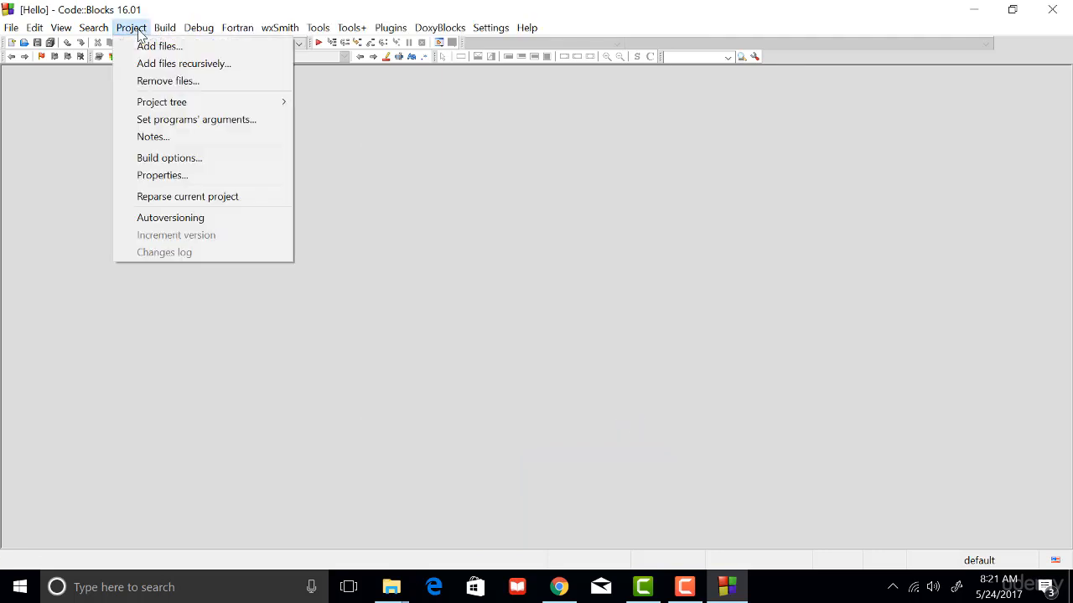
{"action": "mouse_move", "coordinate": [112, 31]}
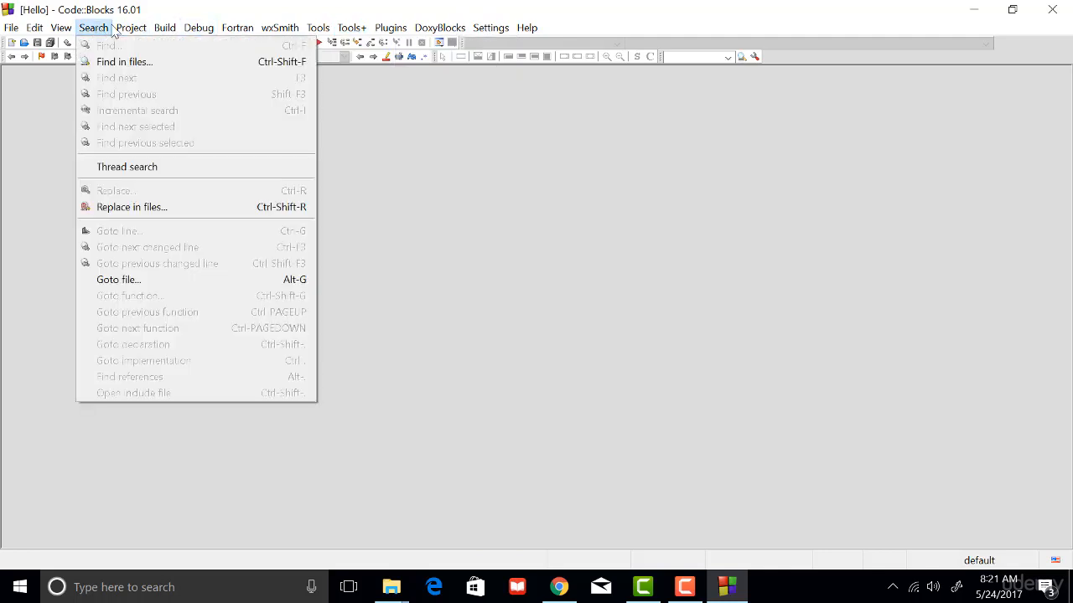
{"action": "mouse_move", "coordinate": [61, 28]}
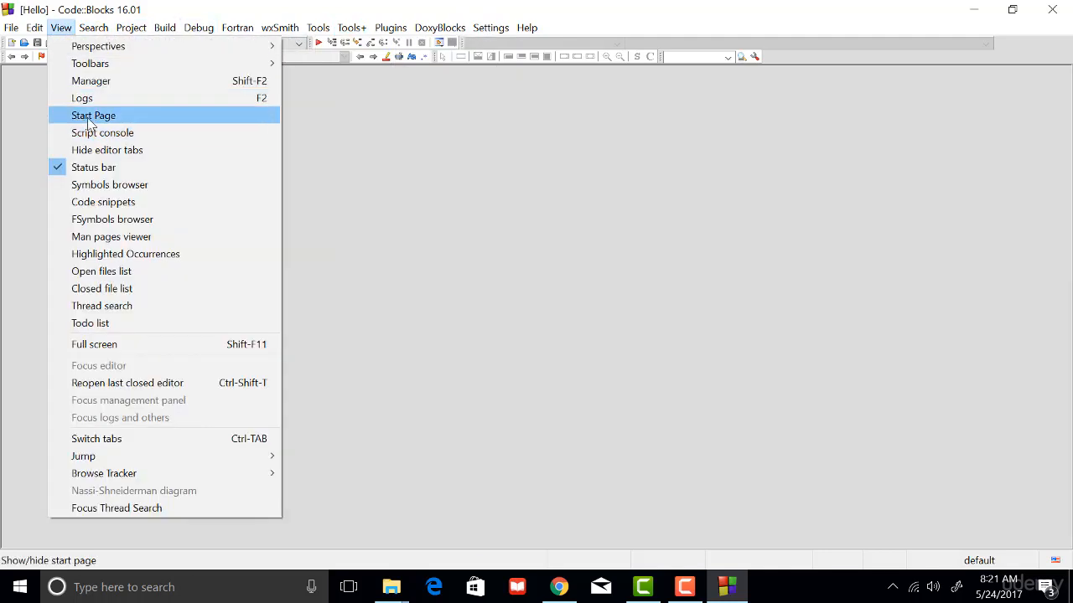
{"action": "left_click", "coordinate": [95, 80]}
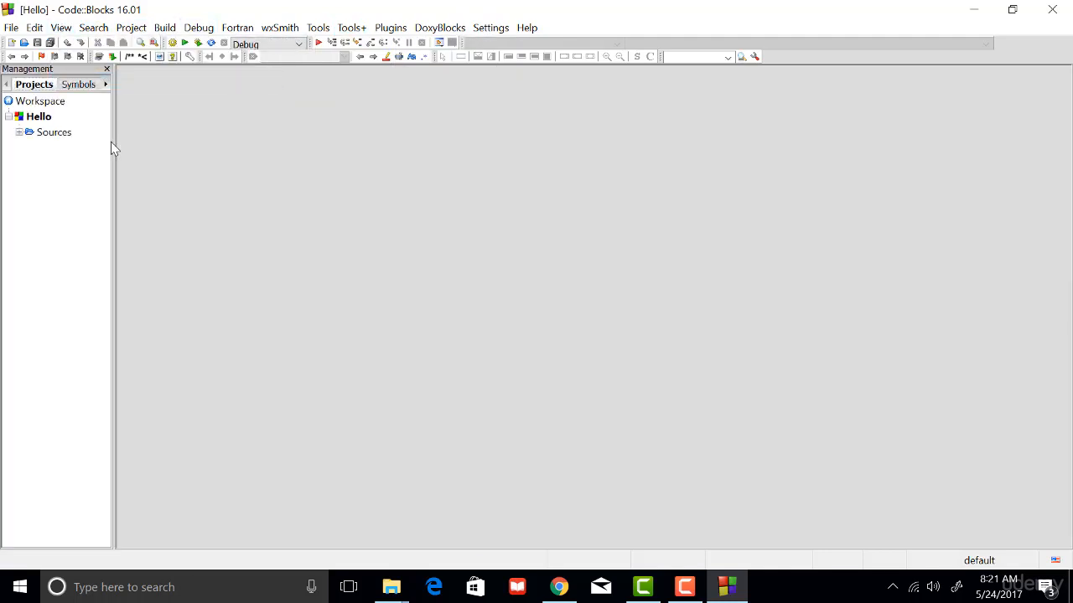
{"action": "left_click_drag", "start_coordinate": [112, 142], "coordinate": [189, 142]}
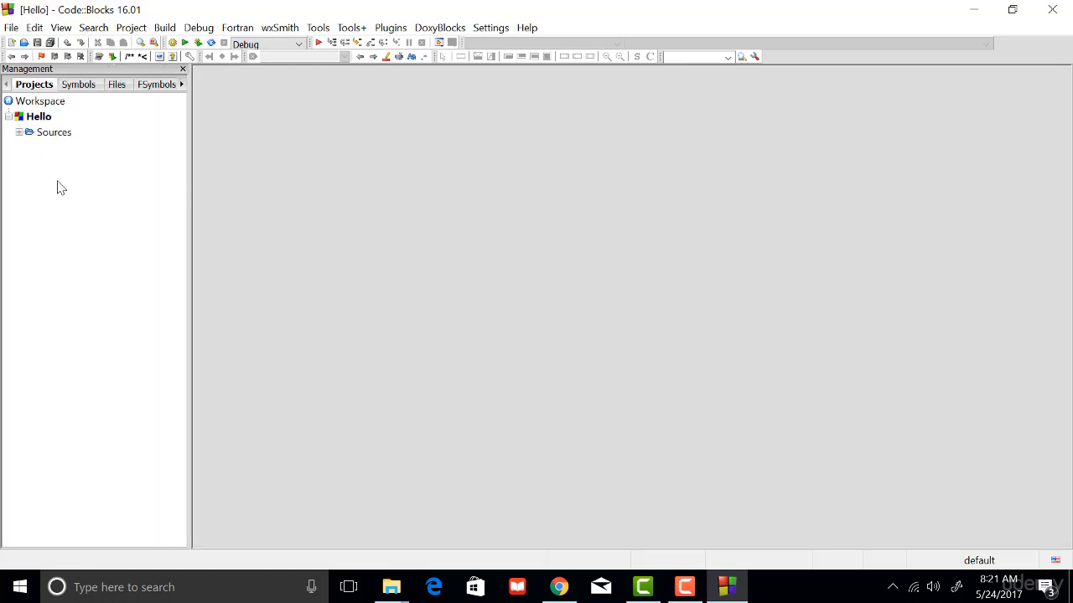
Expand the Hello project's Sources folder and open main.c in the editor.
{"action": "left_click", "coordinate": [19, 132]}
{"action": "double_click", "coordinate": [59, 151]}
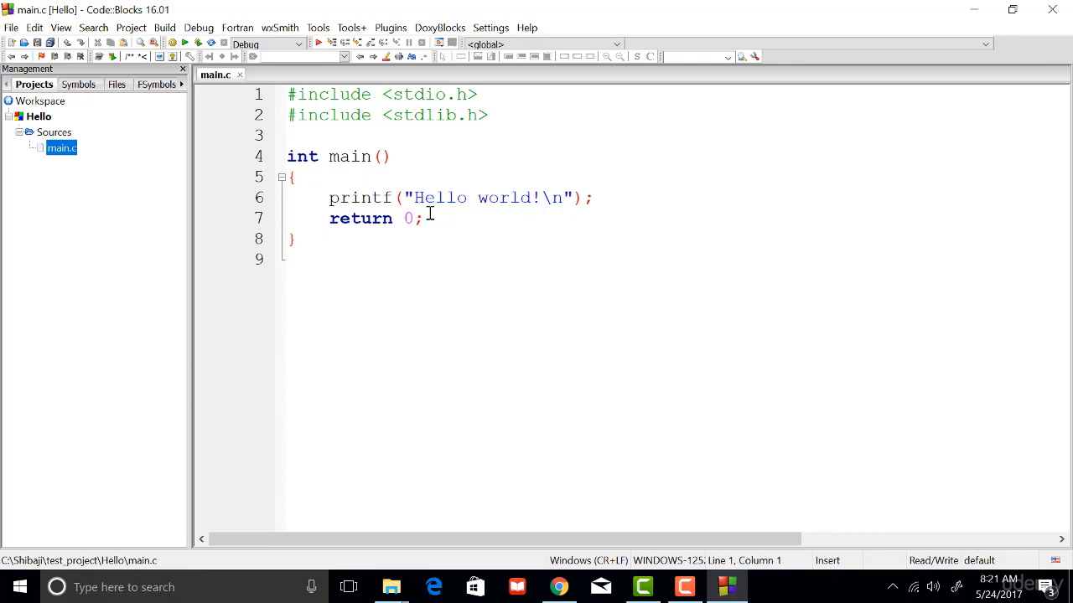
Build and run the Hello project, and close the program's console.
{"action": "left_click", "coordinate": [165, 28]}
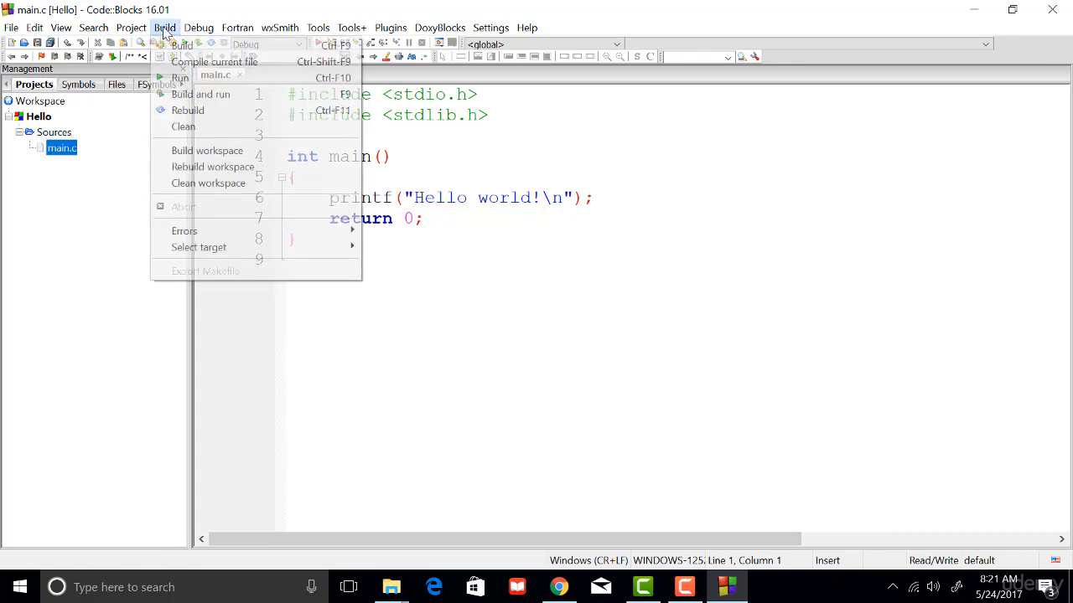
{"action": "left_click", "coordinate": [670, 316]}
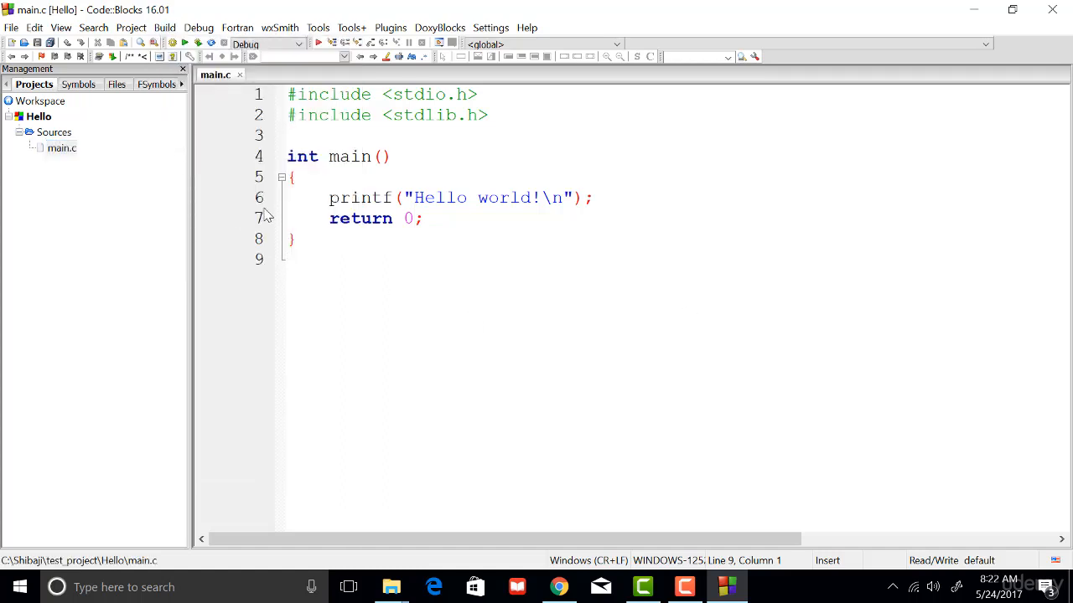
{"action": "left_click", "coordinate": [163, 29]}
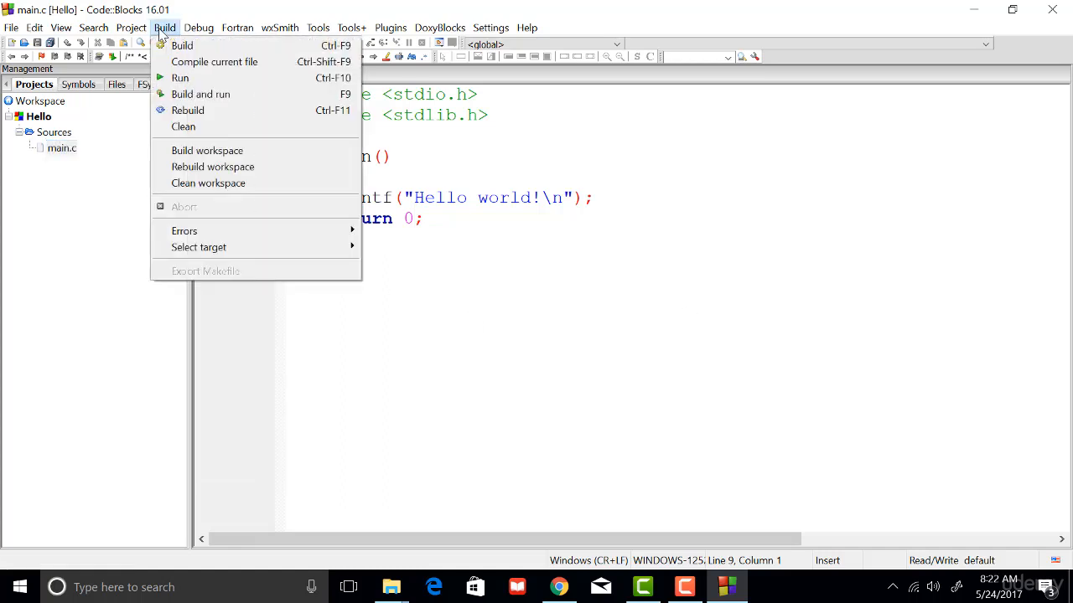
{"action": "left_click", "coordinate": [182, 98]}
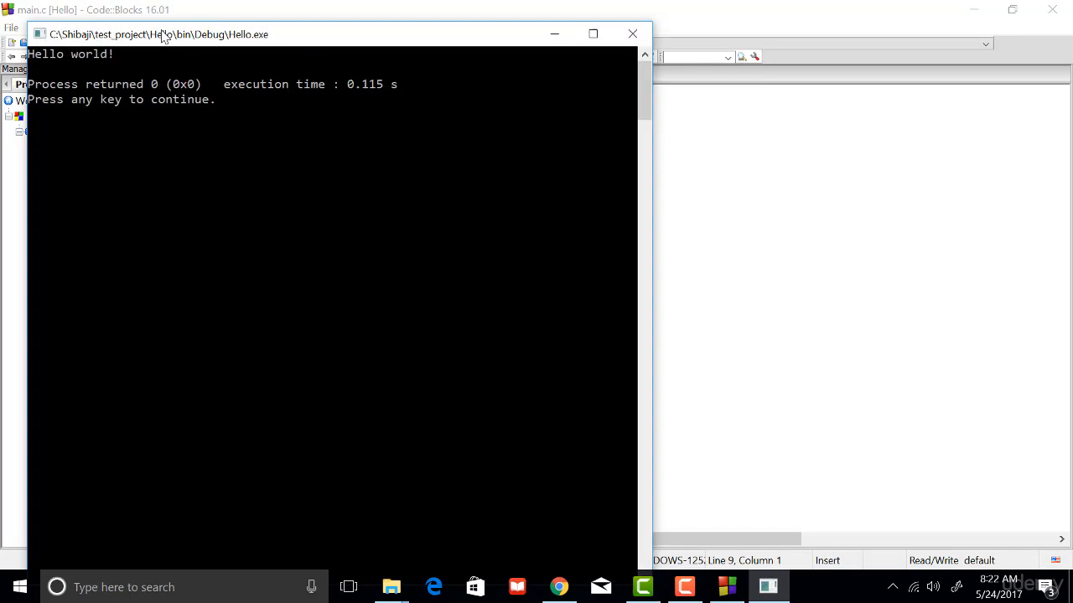
{"action": "left_click_drag", "start_coordinate": [164, 35], "coordinate": [553, 69]}
{"action": "key", "text": "Return"}
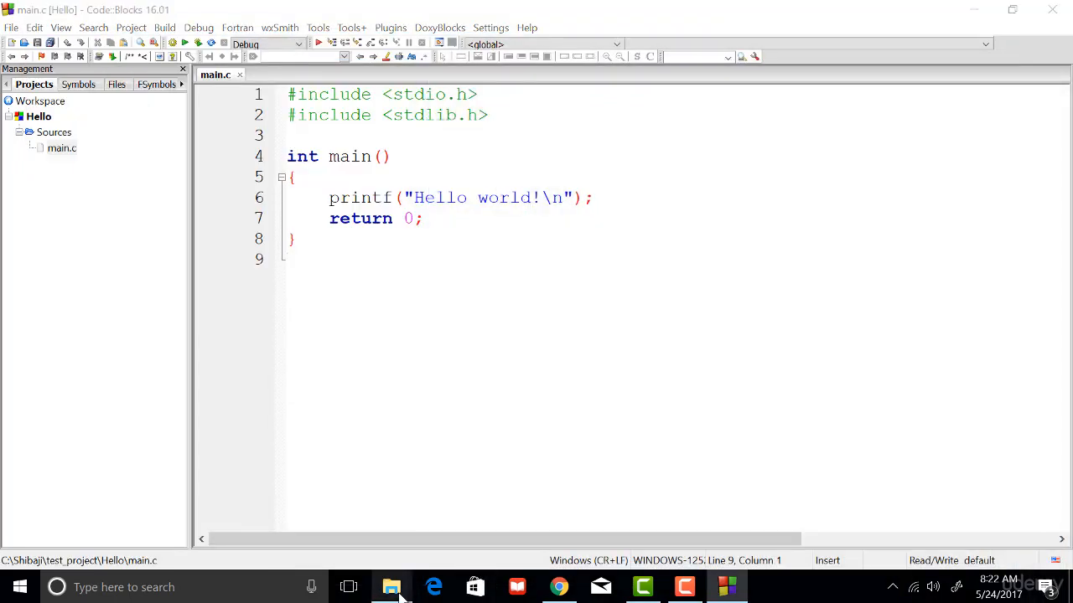
Switch to File Explorer and open the CodeBlocks installation folder in C:\Program Files (x86).
{"action": "mouse_move", "coordinate": [392, 586]}
{"action": "left_click", "coordinate": [335, 530]}
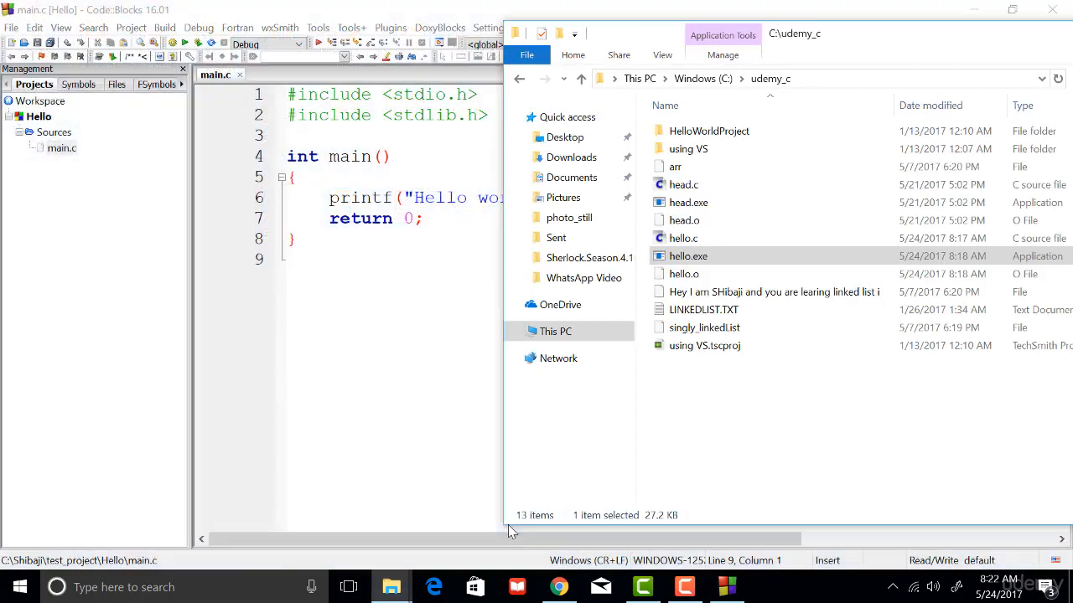
{"action": "left_click", "coordinate": [719, 79]}
{"action": "left_click", "coordinate": [719, 176]}
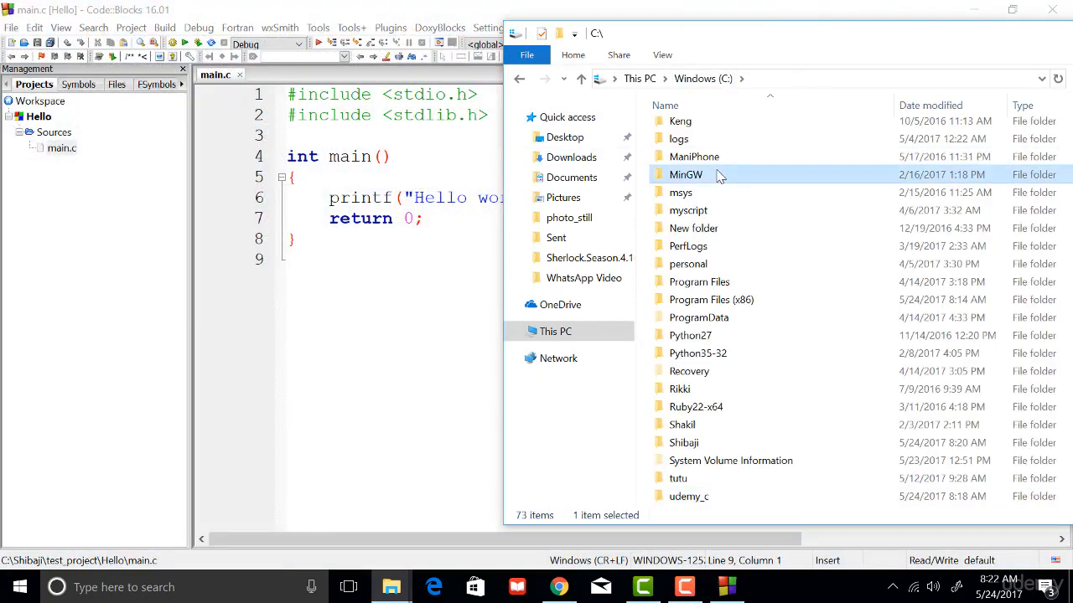
{"action": "type", "text": "pr"}
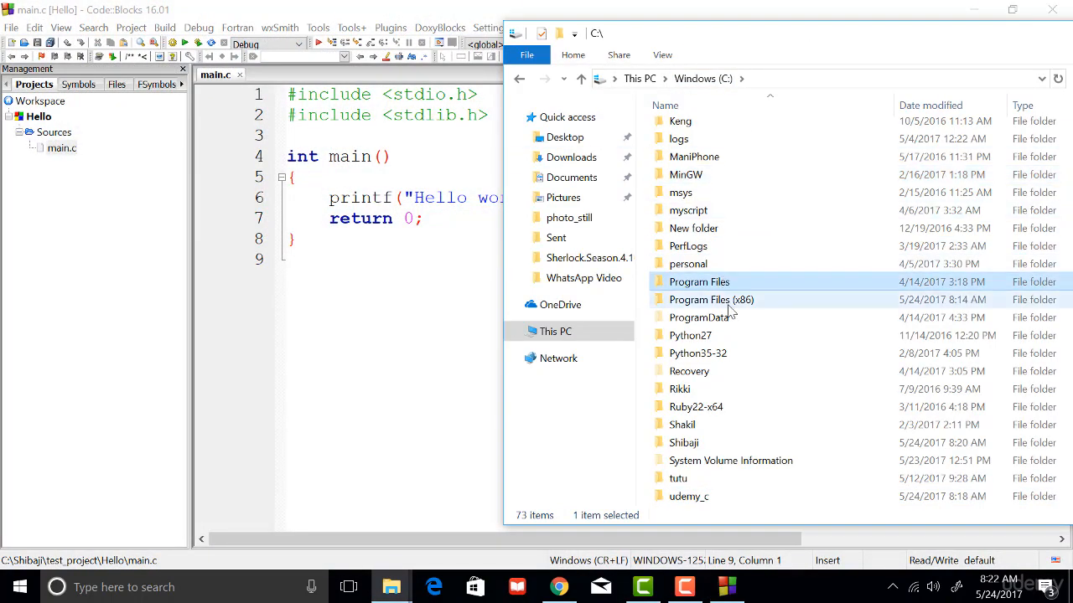
{"action": "double_click", "coordinate": [731, 300]}
{"action": "left_click", "coordinate": [702, 256]}
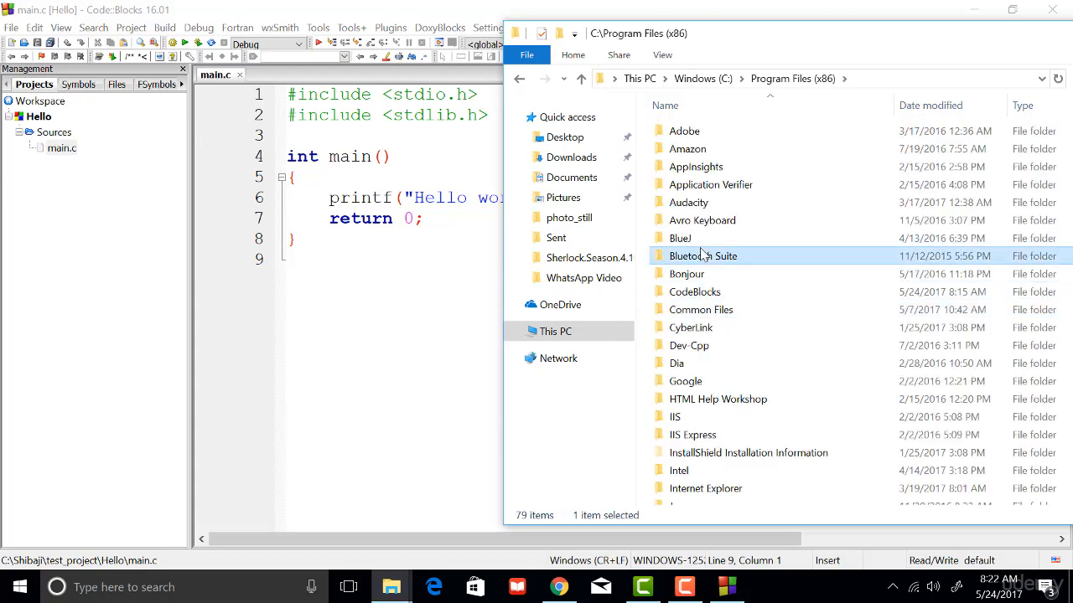
{"action": "double_click", "coordinate": [712, 292]}
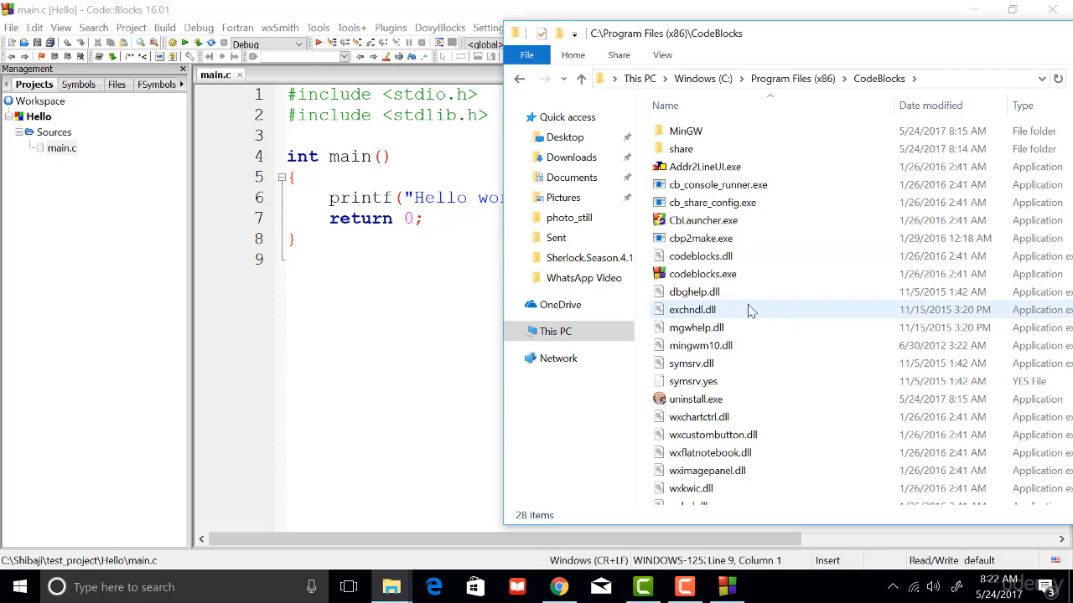
Look through the CodeBlocks folder and locate gcc.exe in its MinGW\bin subfolder.
{"action": "scroll", "coordinate": [749, 310], "scroll_direction": "down", "scroll_amount": 2}
{"action": "scroll", "coordinate": [747, 307], "scroll_direction": "up", "scroll_amount": 2}
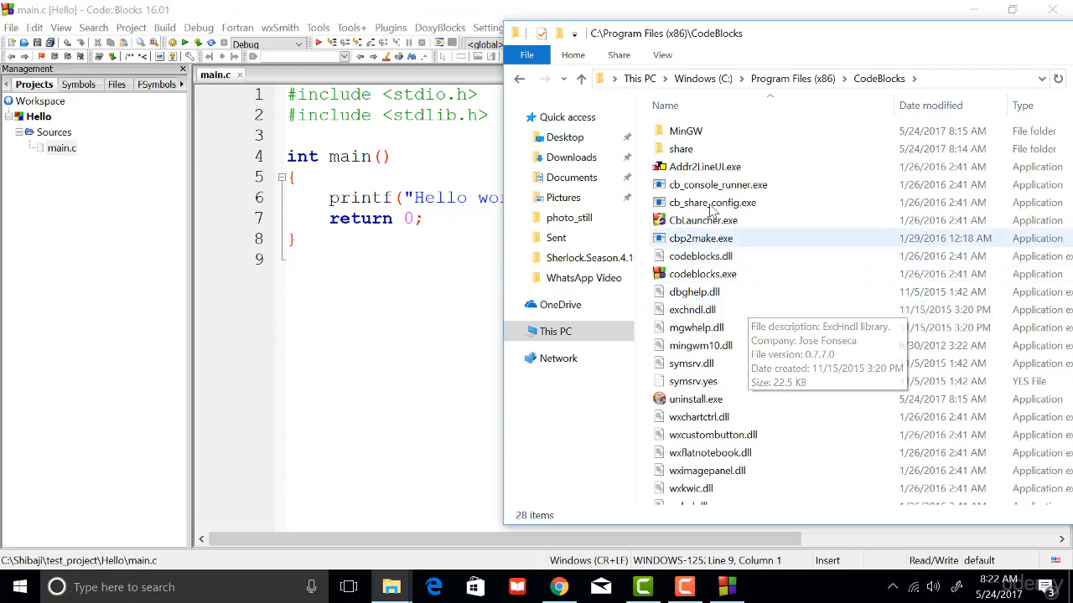
{"action": "double_click", "coordinate": [704, 132]}
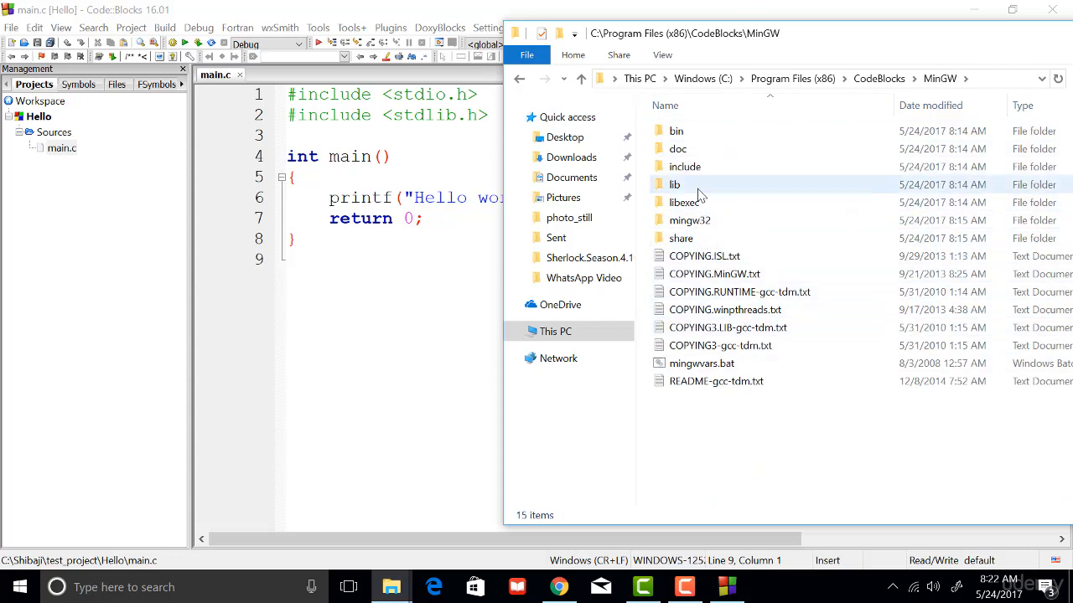
{"action": "double_click", "coordinate": [686, 136]}
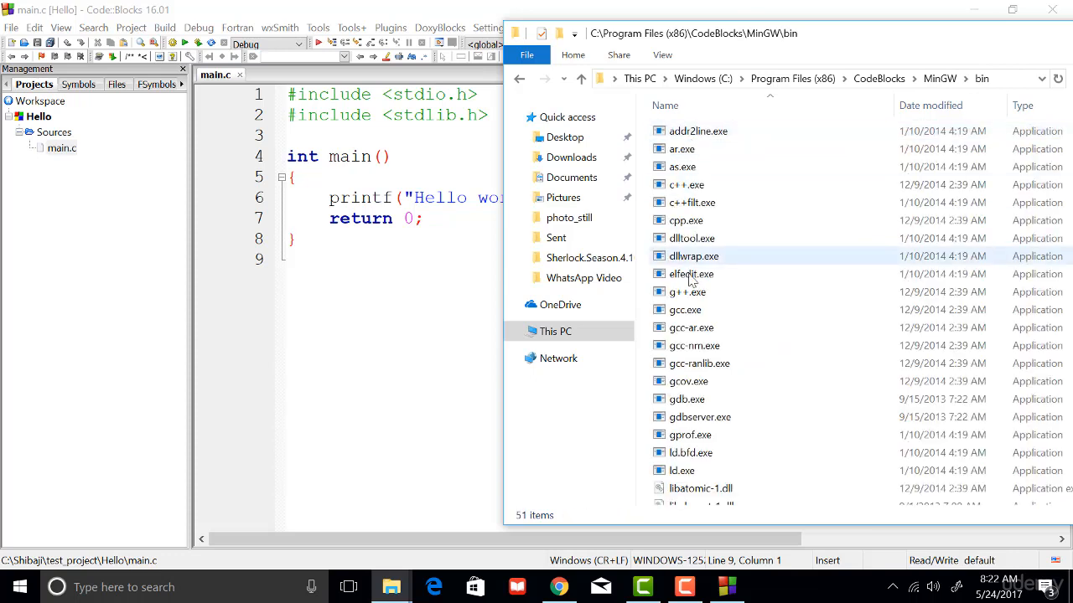
{"action": "left_click", "coordinate": [686, 311]}
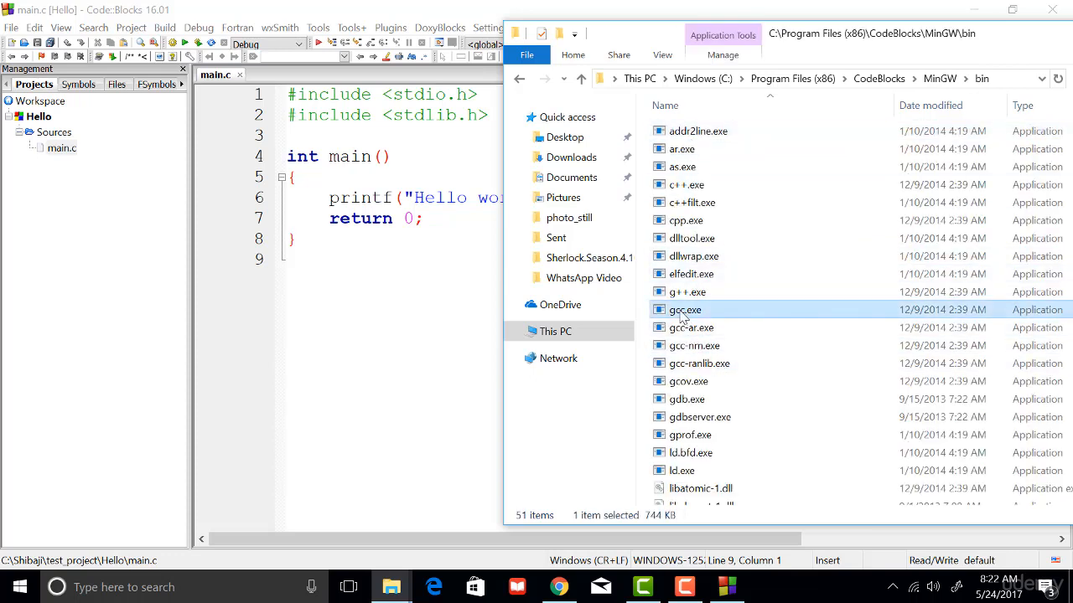